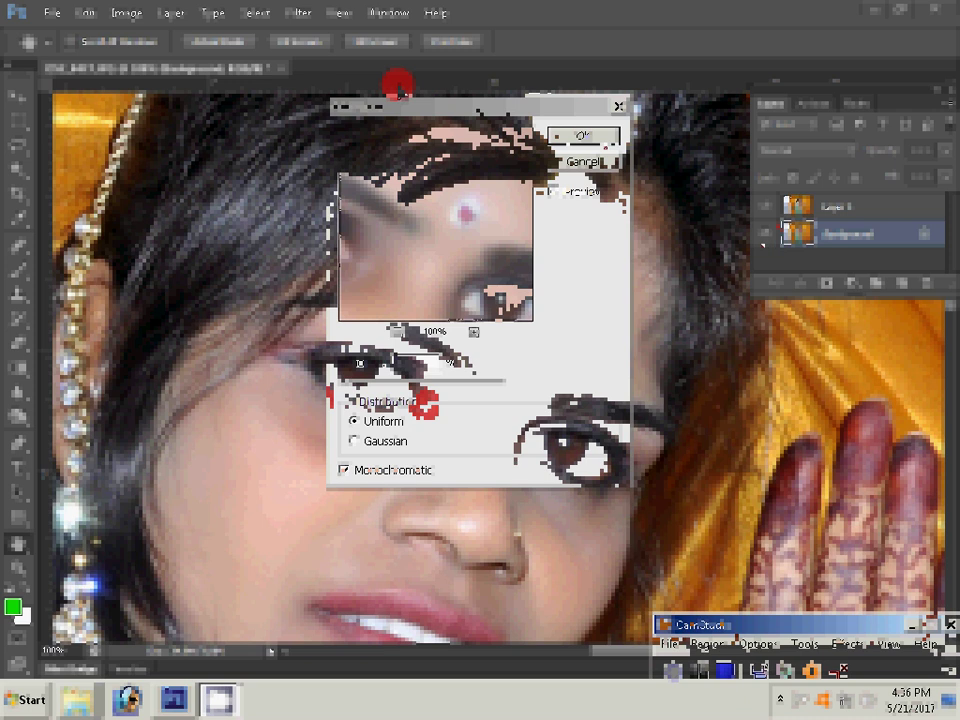
Cancel the Add Noise settings and switch to Zoom to view the whole bride photo
key(z)
click(315, 474)
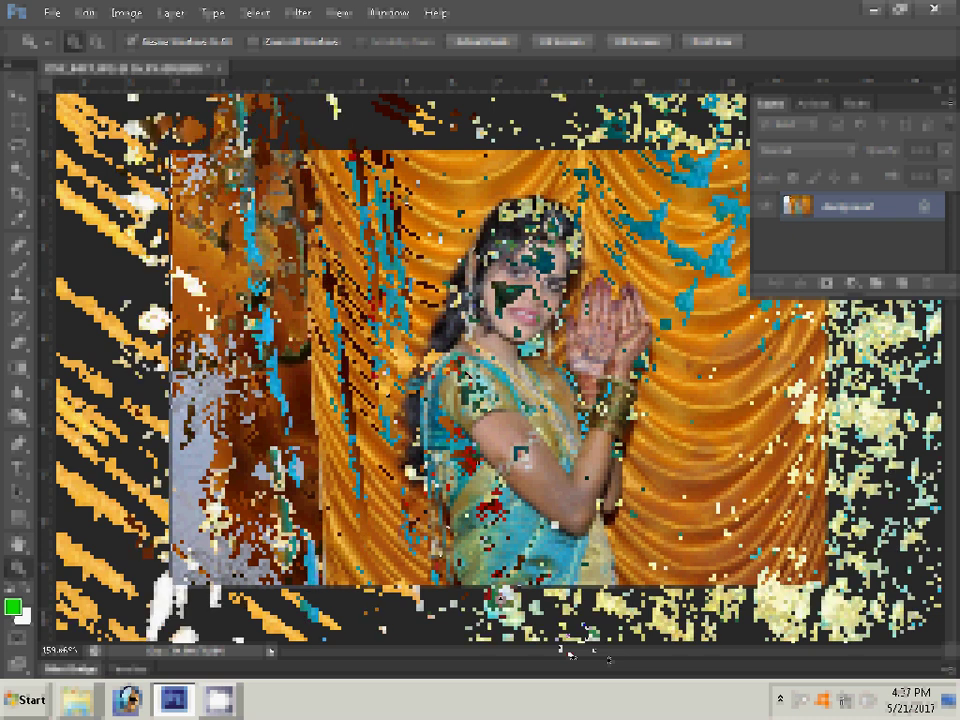
Begin a Pen path around the bride, from her face down to her henna hand
click(383, 318)
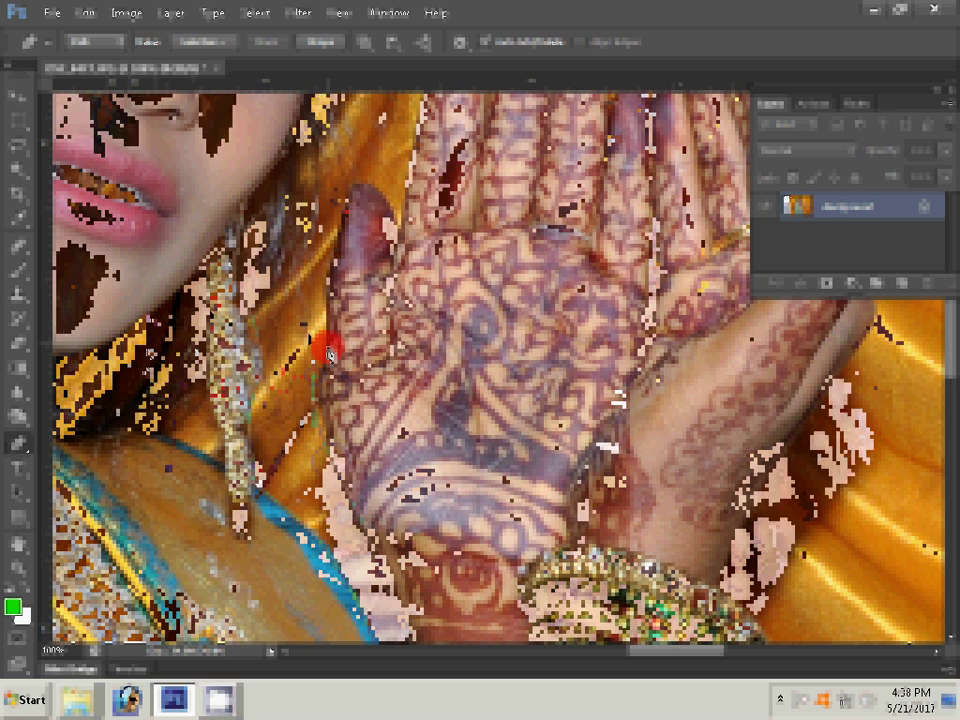
Zoom to 200% on the henna fingers and scroll down the sari edge to continue the path
key(ctrl+plus)
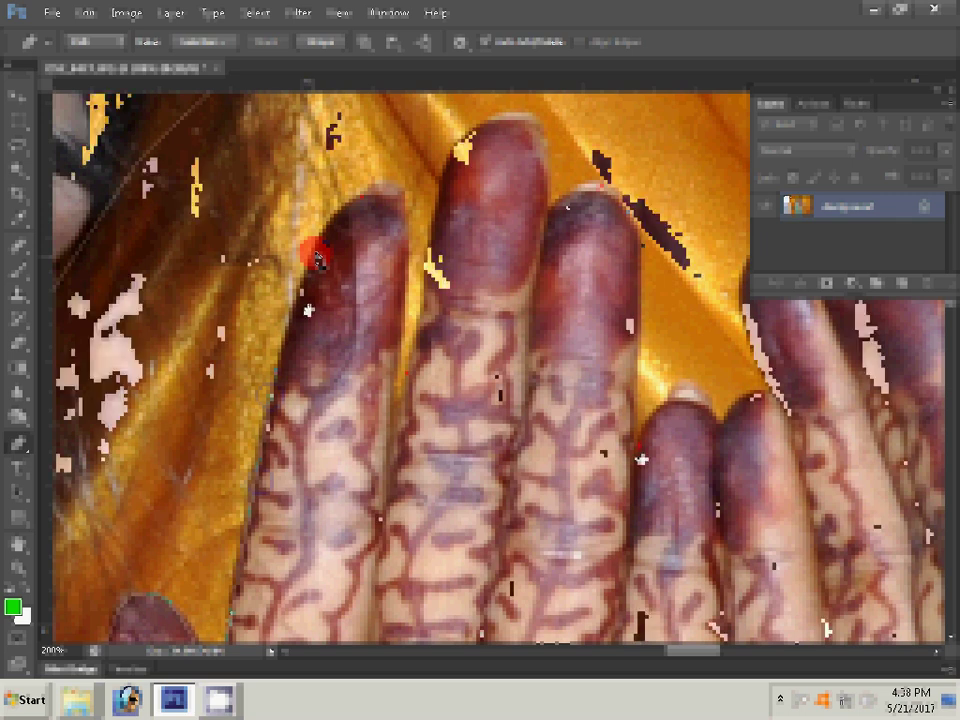
scroll(316, 258, down, 5)
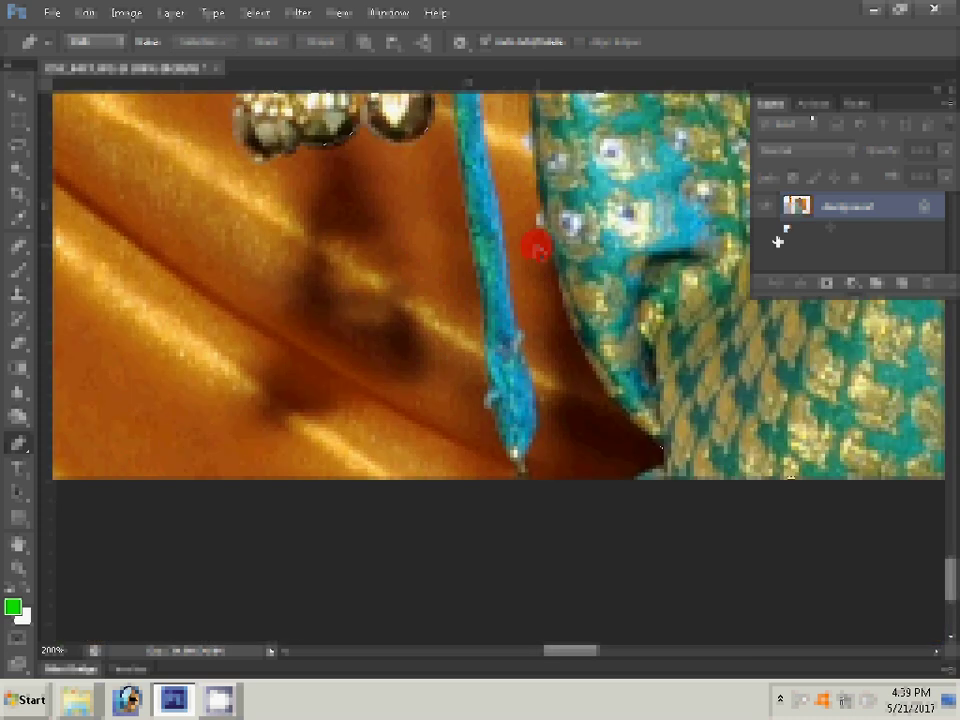
Clear the brown fabric and left background so the bride sits alone on Layer 1
click(535, 246)
click(317, 364)
right_click(325, 313)
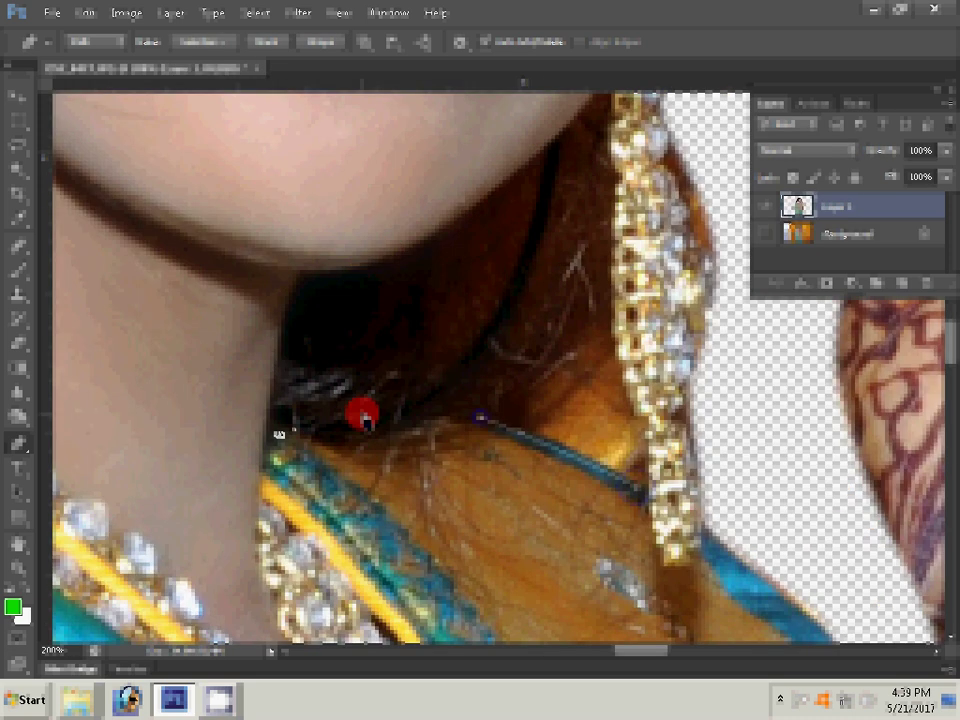
Outline the dark gap between the bride's neck and hair with Pen anchors
click(282, 433)
click(299, 286)
click(427, 254)
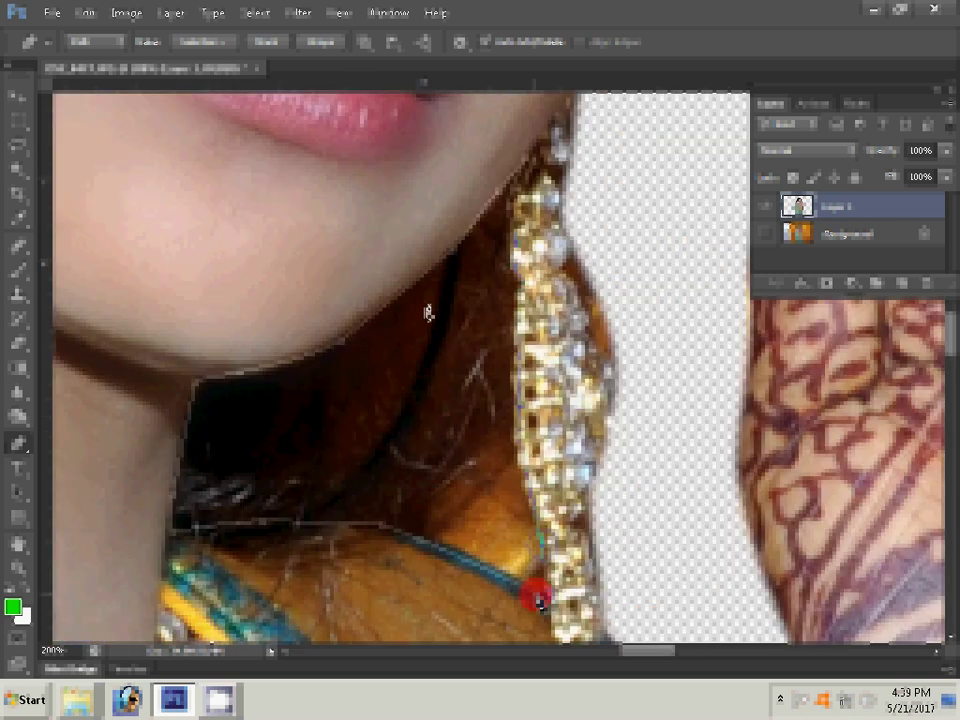
Convert the neck-gap path to a selection and delete the dark area beside the earring
right_click(429, 310)
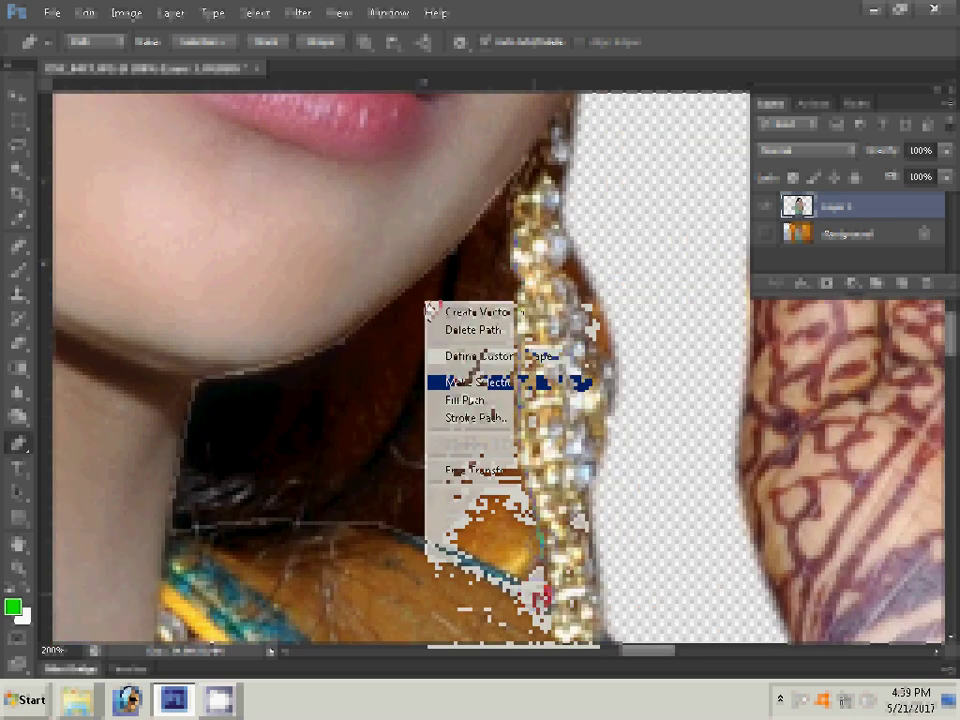
click(455, 382)
key(Return)
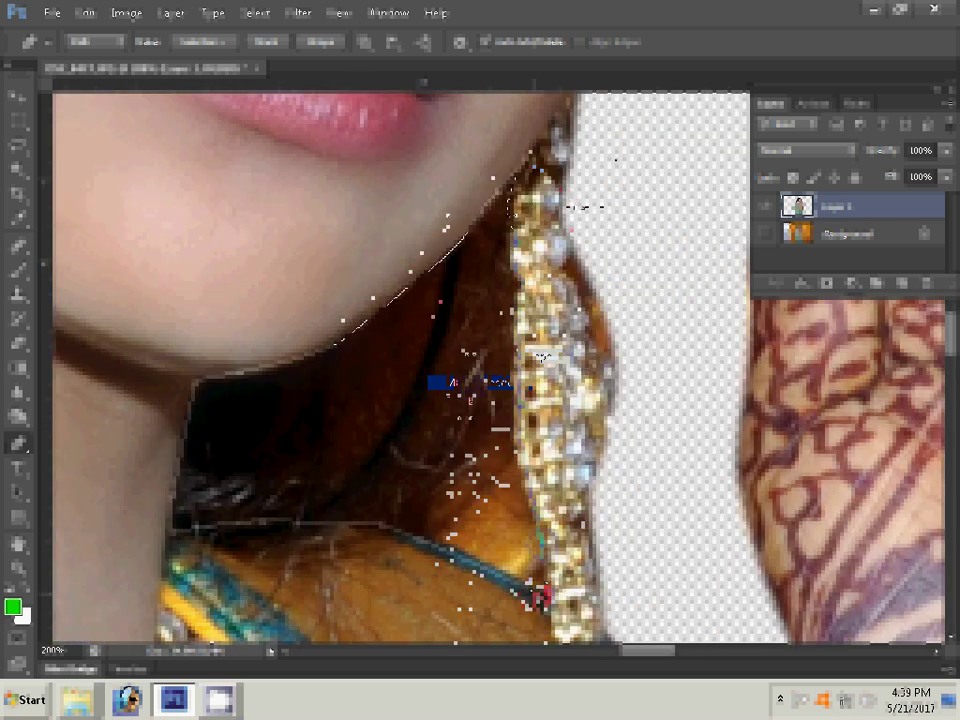
key(Delete)
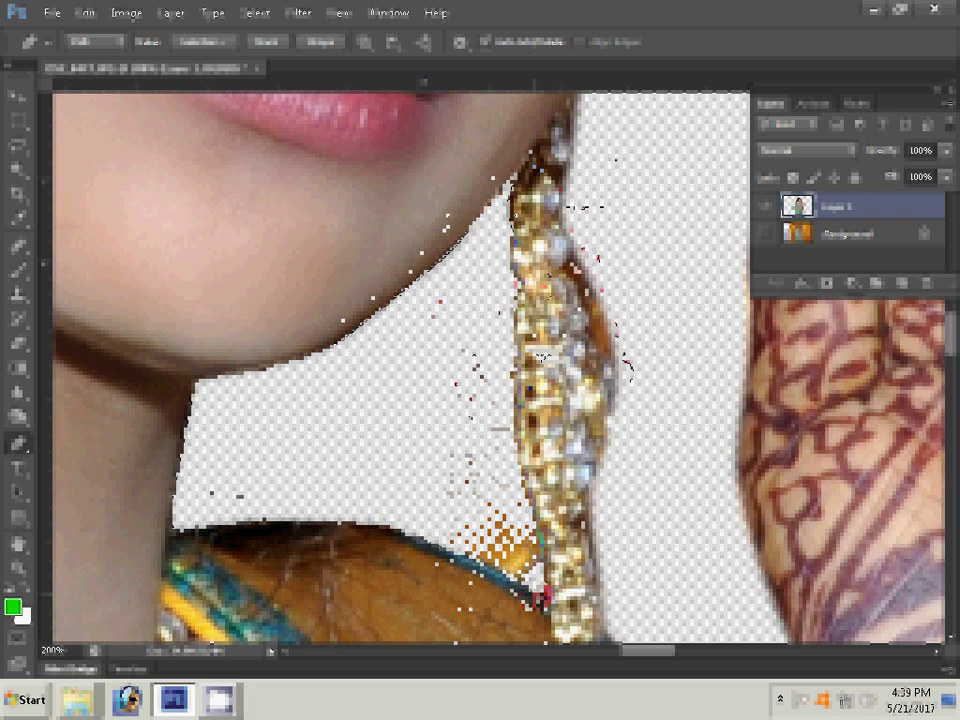
key(e)
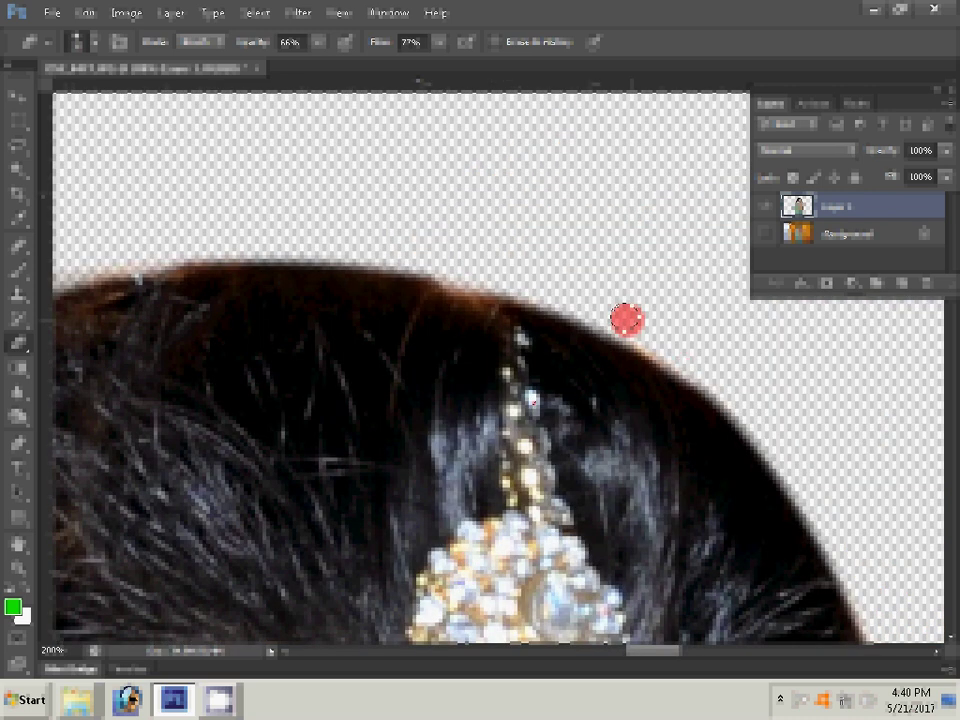
Swap colours, fit the bride on screen, and erase the stray specks beside her
key(x)
right_click(544, 386)
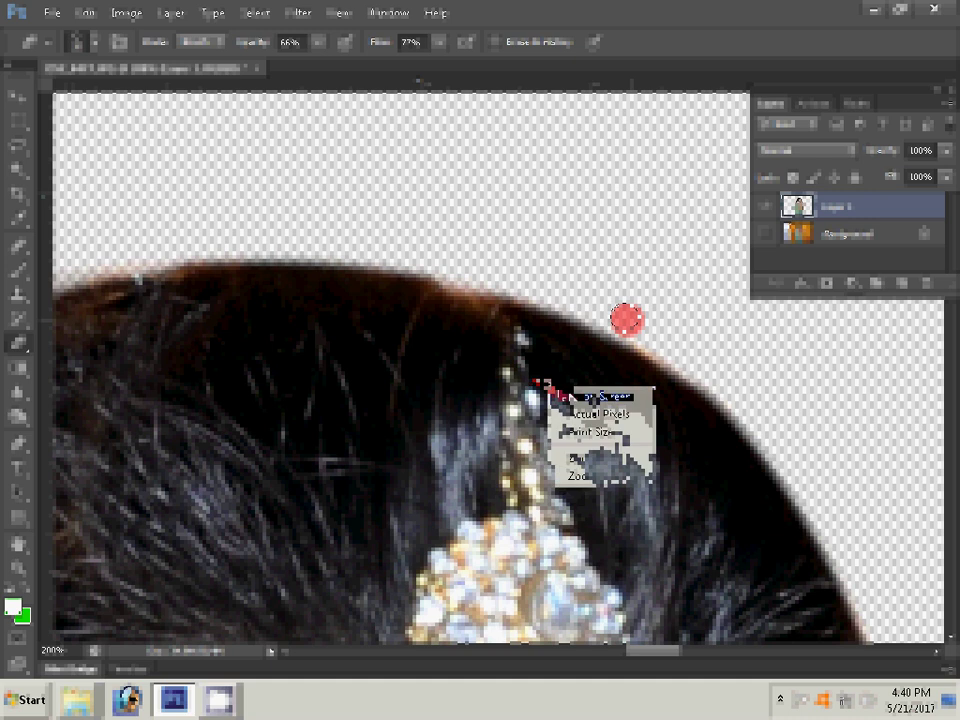
click(575, 397)
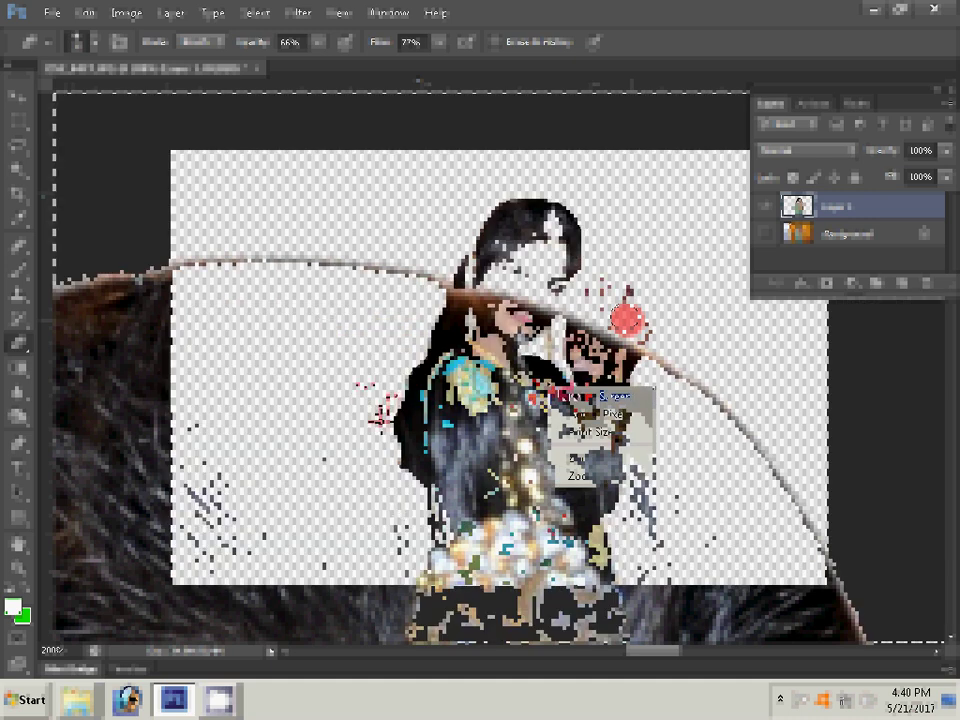
drag(395, 405, 405, 440)
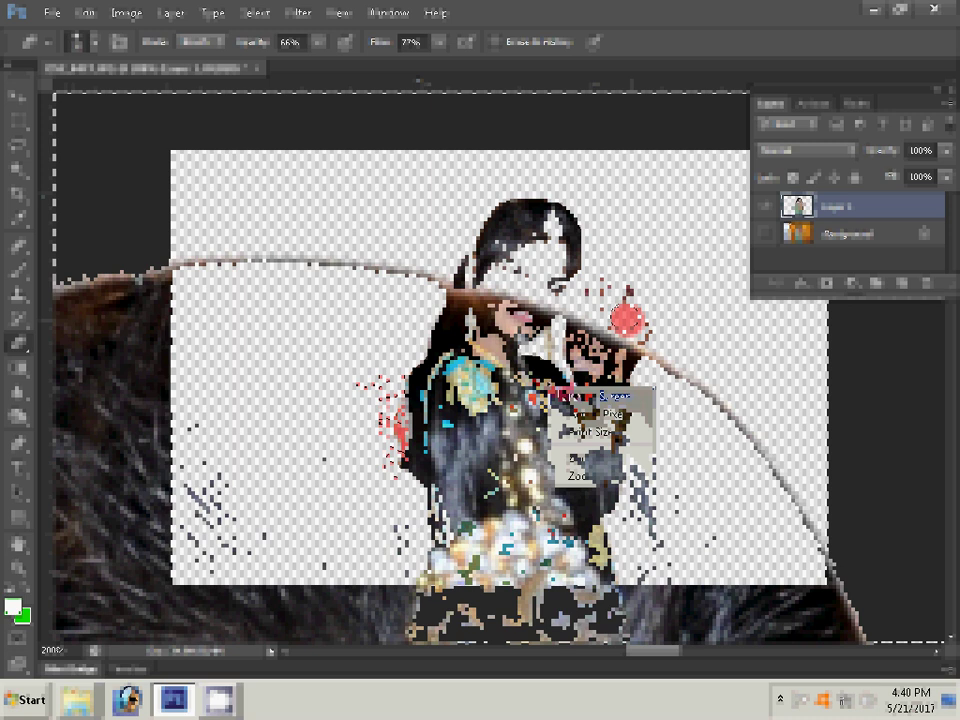
drag(405, 351, 405, 352)
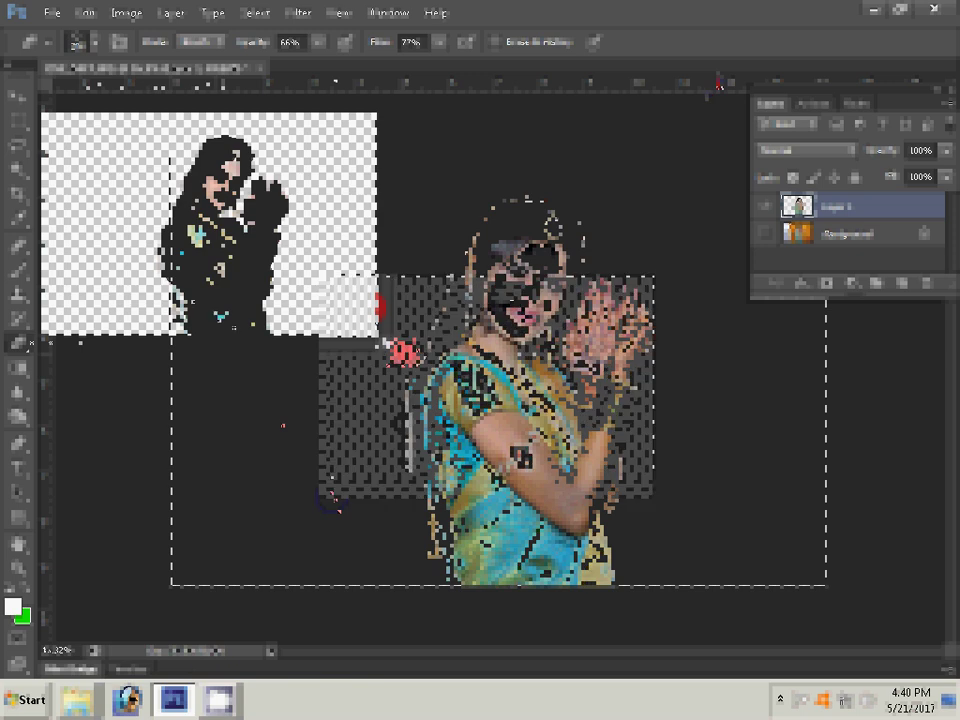
Start saving the cut-out to the 1c psd folder, then bring up the original photos folder
key(ctrl+s)
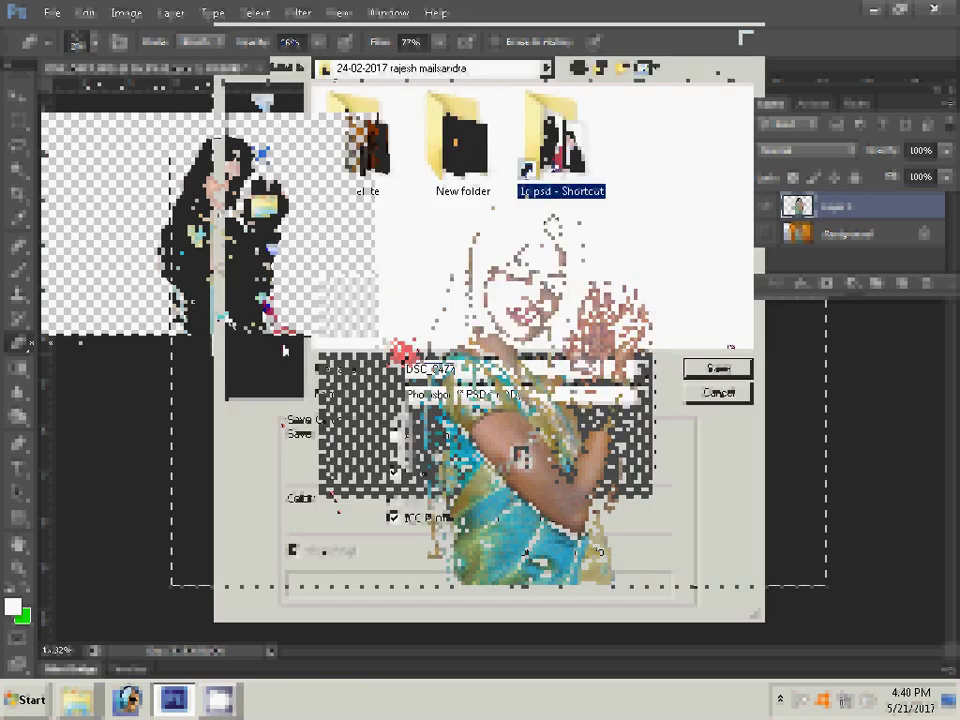
key(Return)
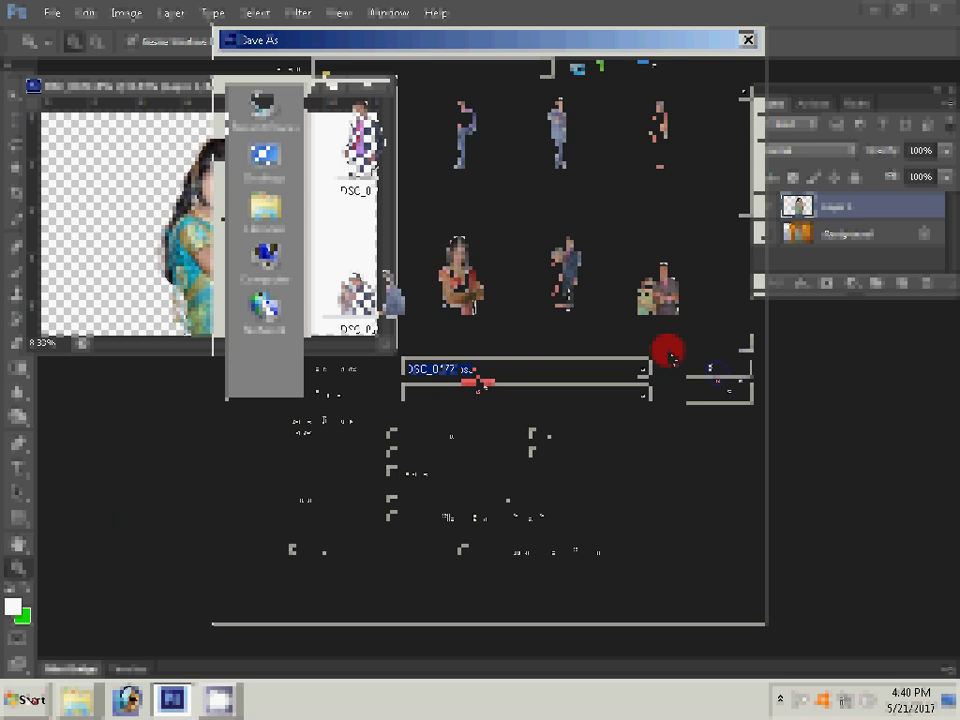
key(super)
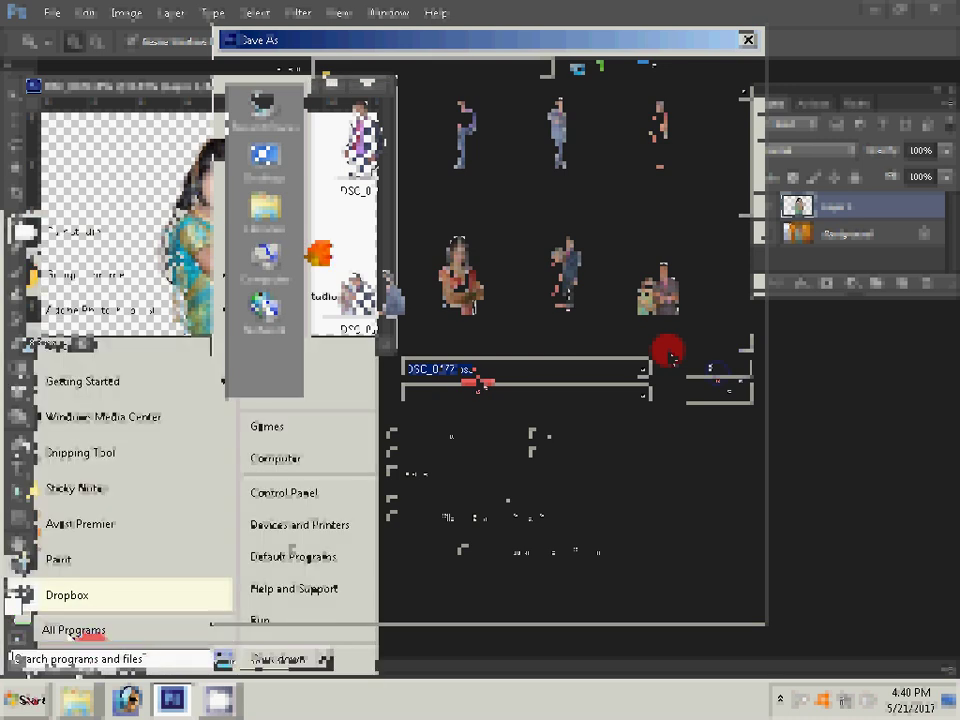
key(Escape)
mouse_move(78, 699)
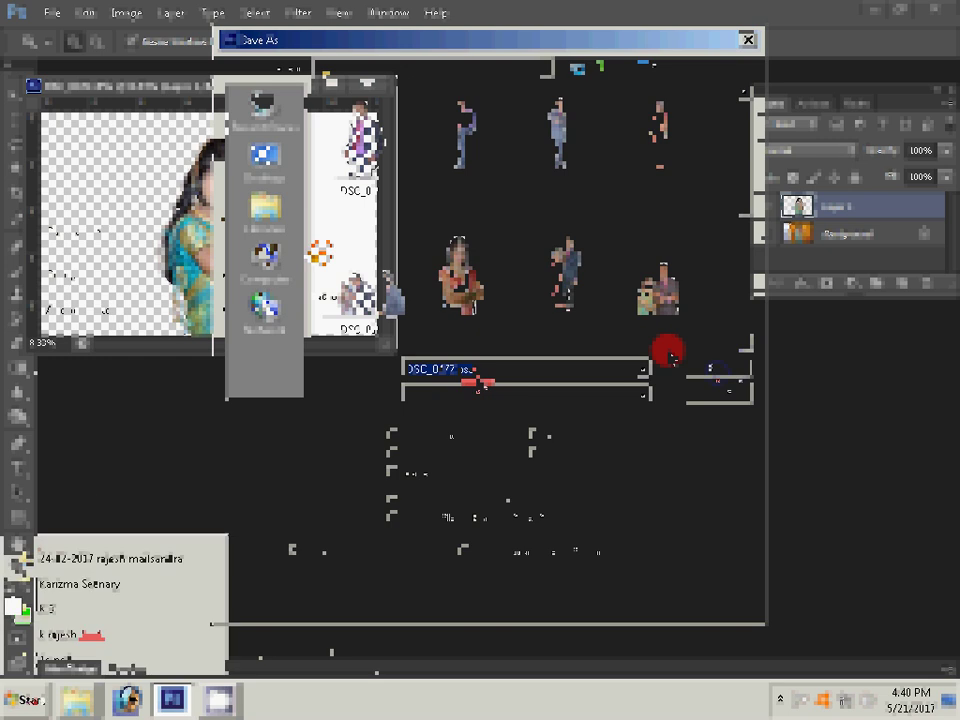
click(88, 563)
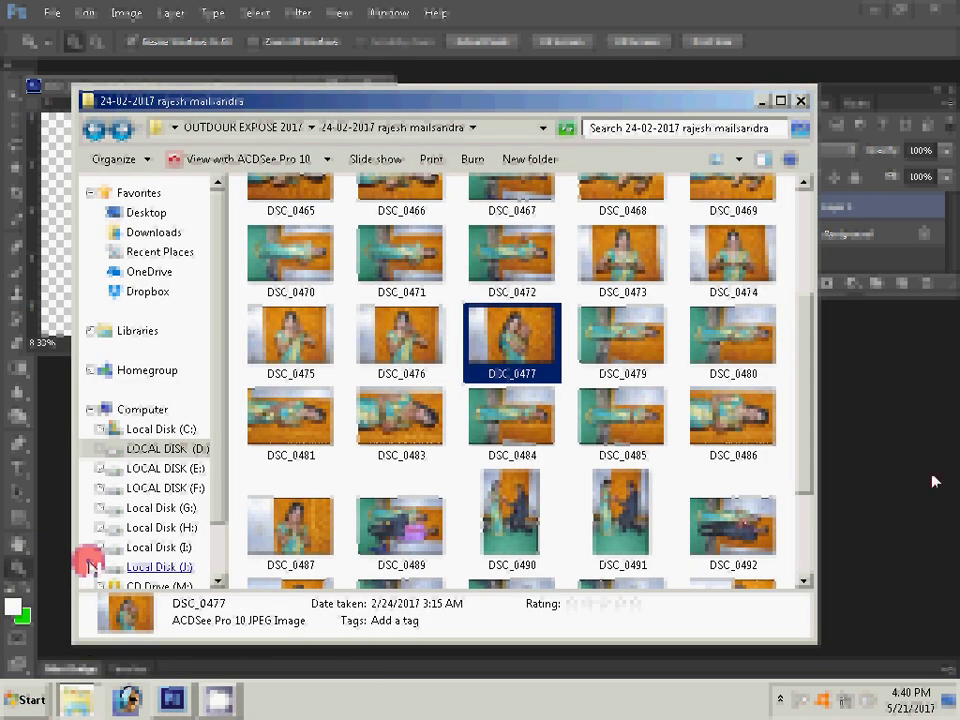
Go to the Karizma Seenary folder and select the pink template 021
click(803, 428)
mouse_move(77, 699)
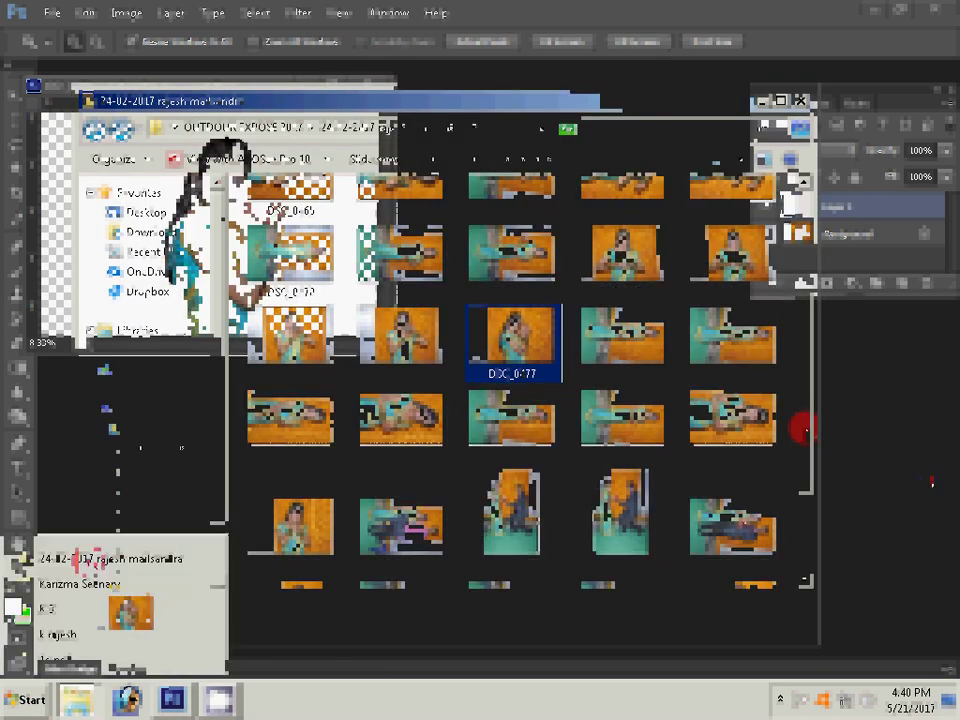
click(80, 583)
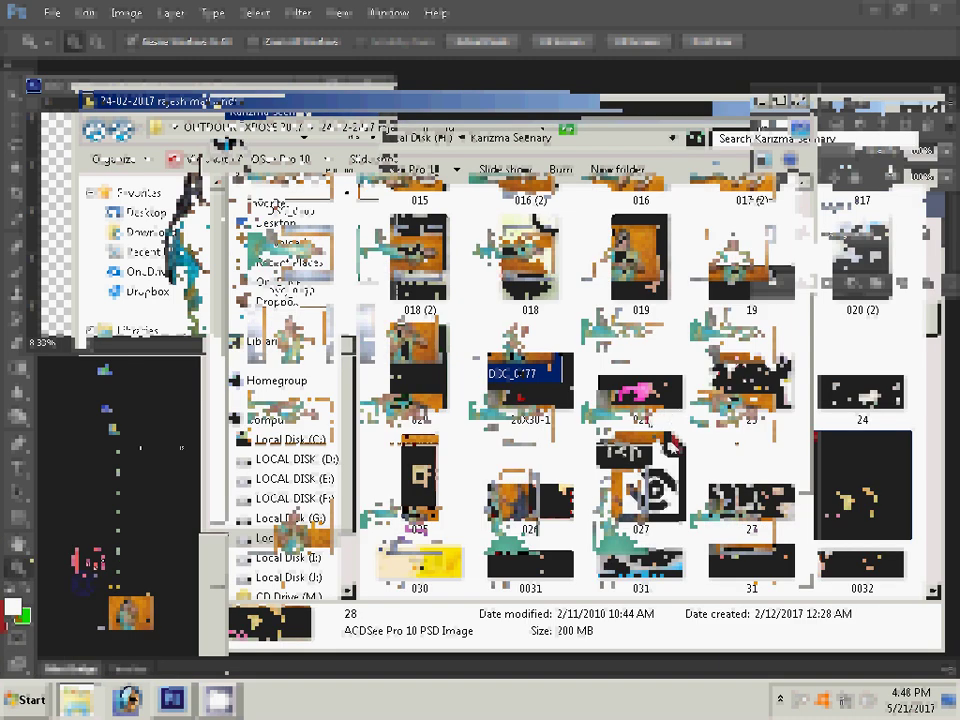
click(630, 385)
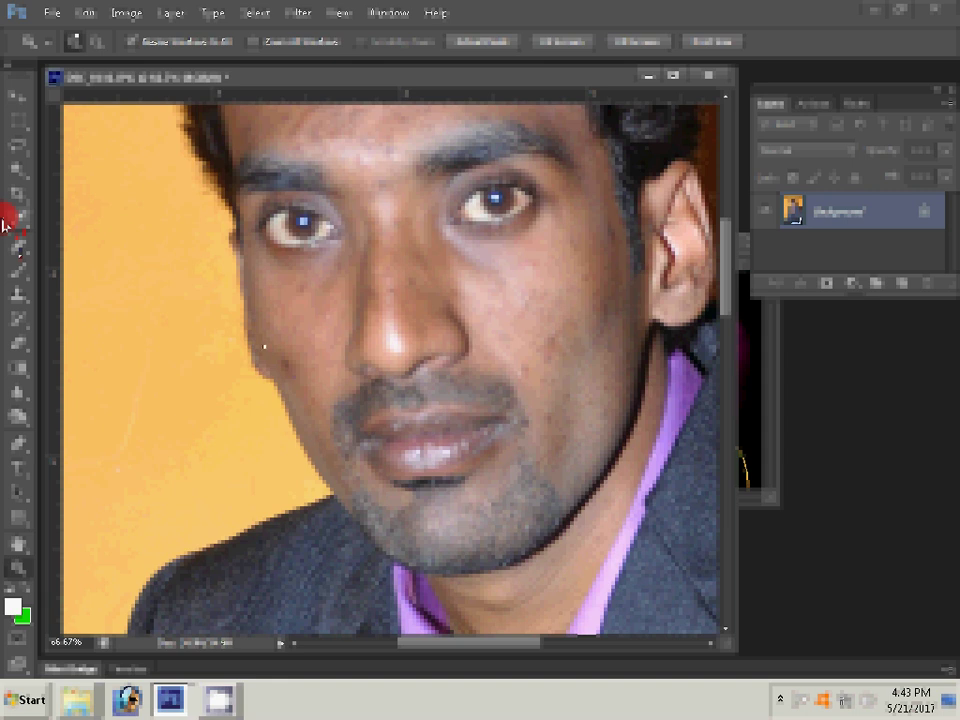
Select the Healing Brush and open the Magic smoothing filter settings with Graininess 30
click(17, 245)
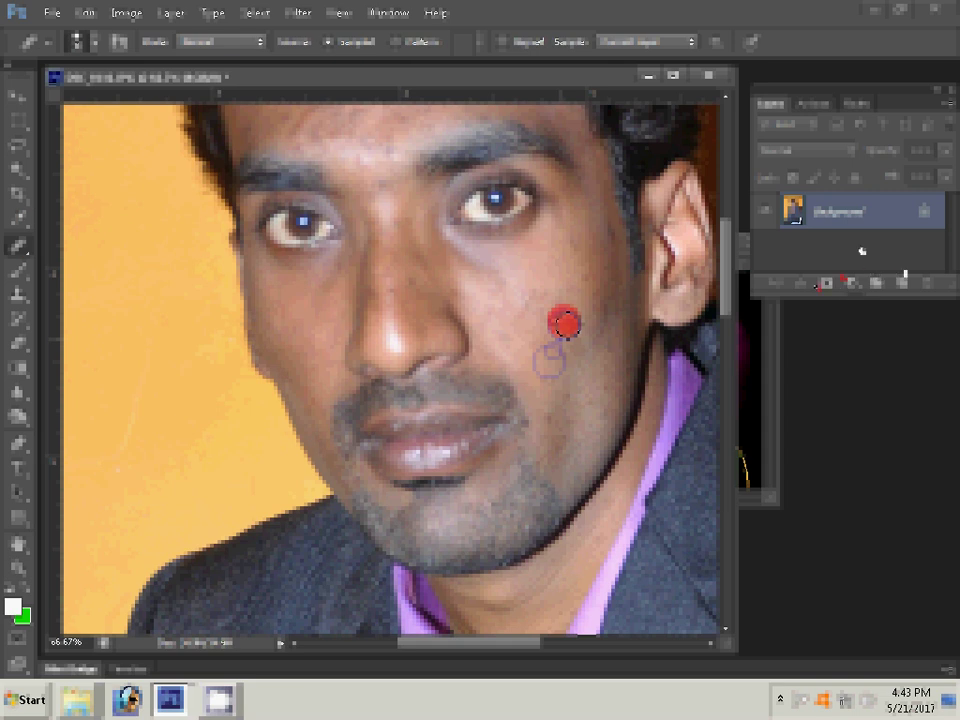
click(254, 14)
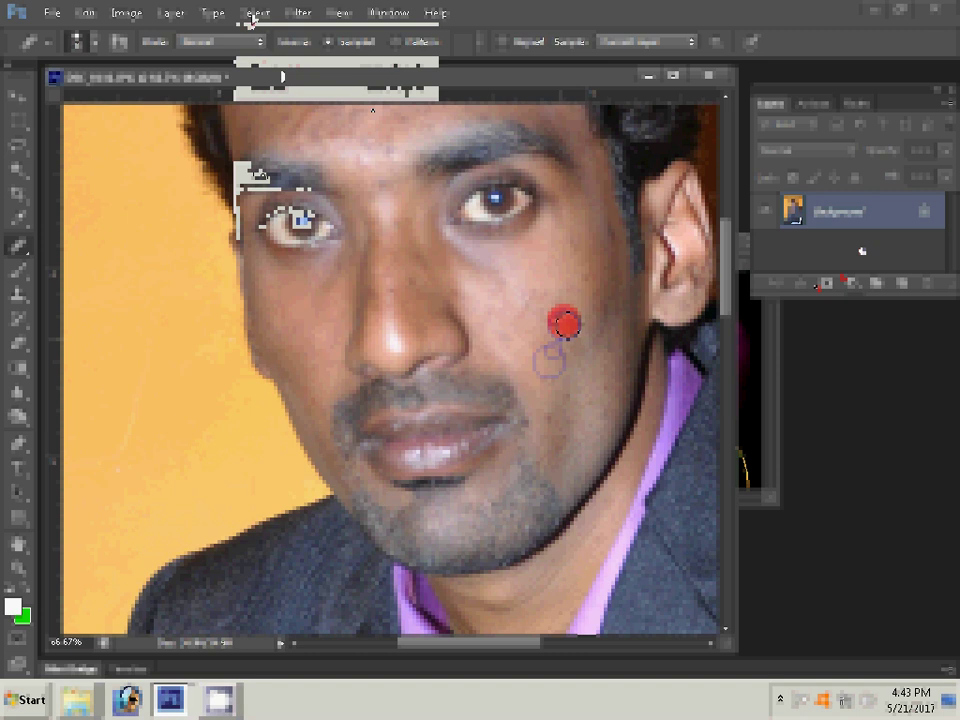
click(299, 13)
click(557, 403)
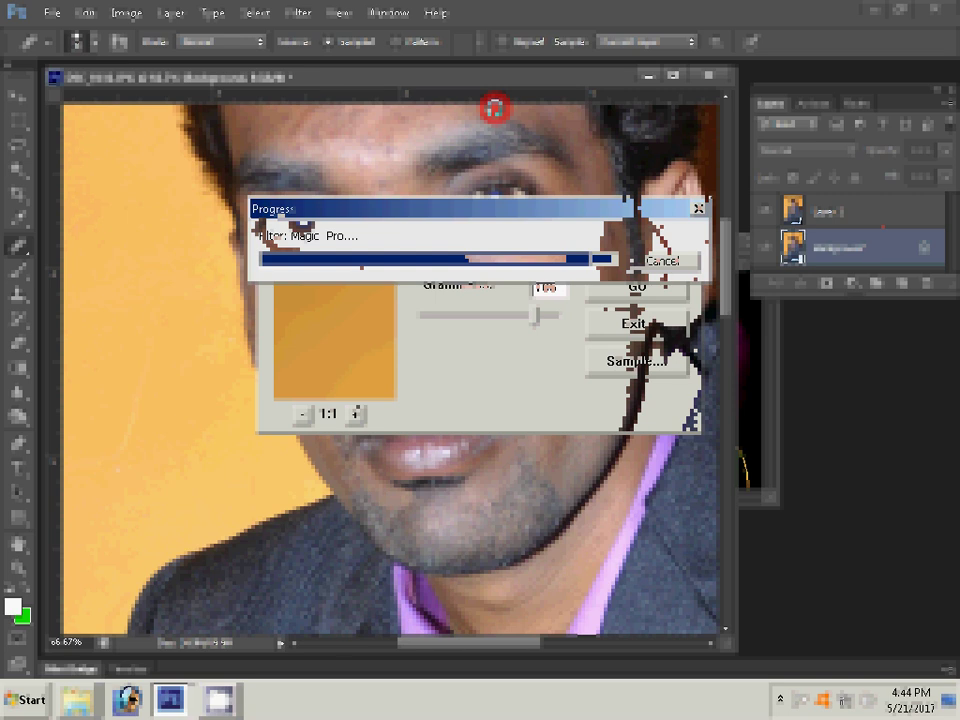
Let the Magic filter finish retouching Layer 1, then reopen the Filter menu
click(292, 13)
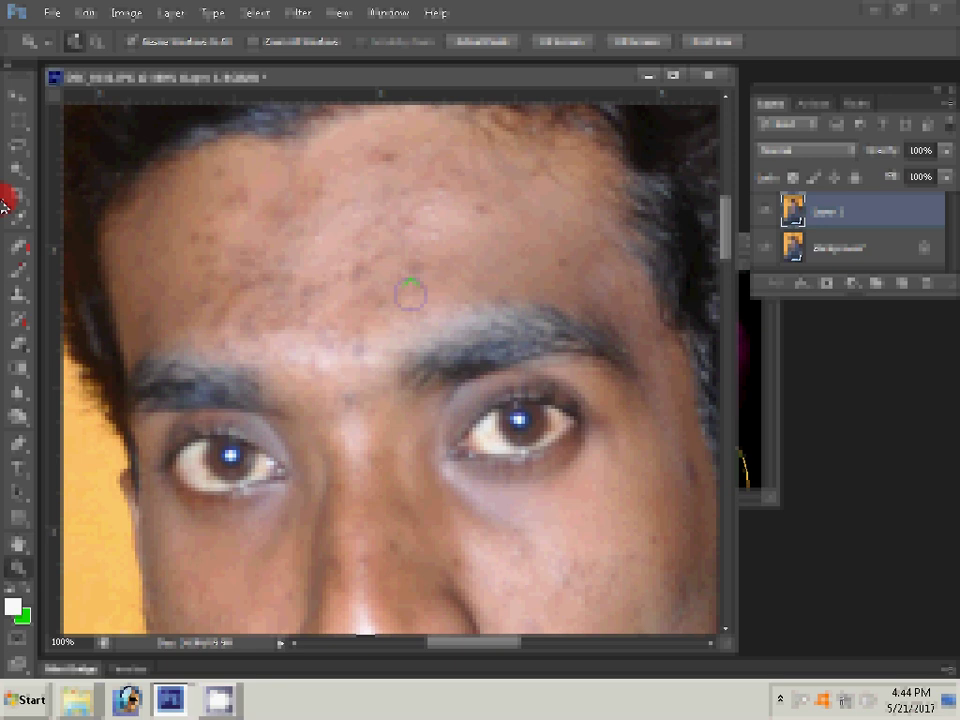
Erase parts of Layer 1 around the face with the Eraser at 66% opacity, 77% flow
click(18, 343)
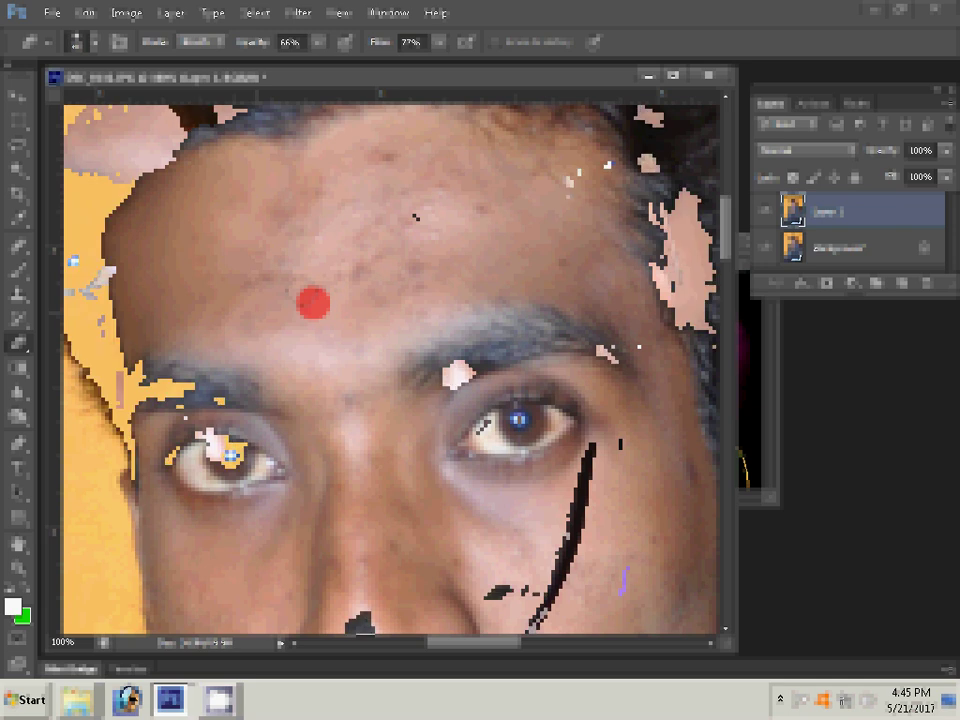
scroll(313, 302, down, 5)
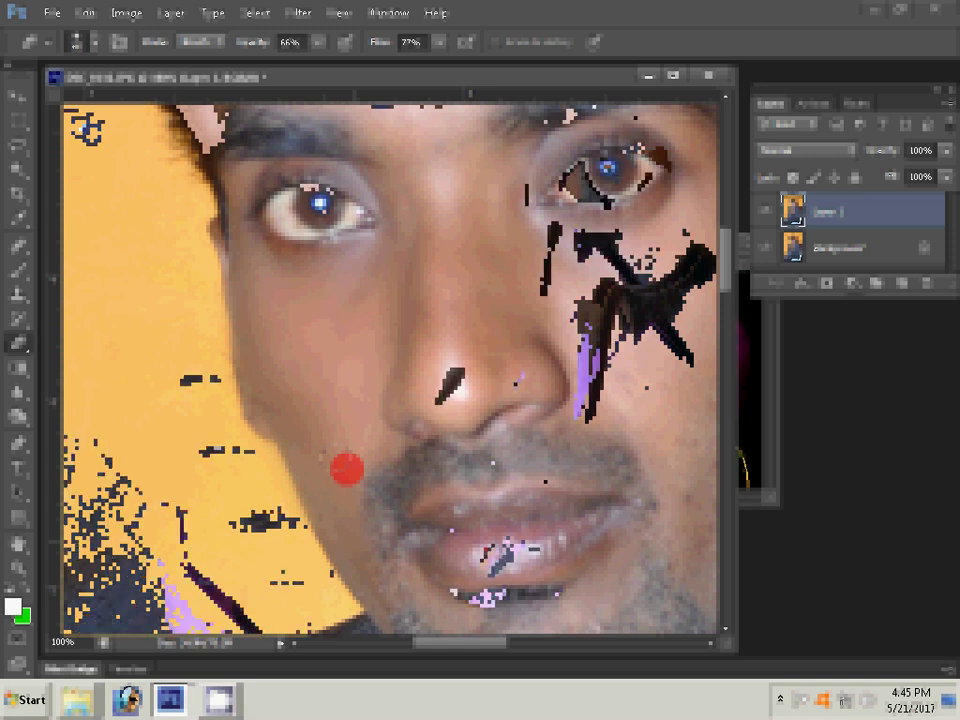
scroll(346, 468, down, 5)
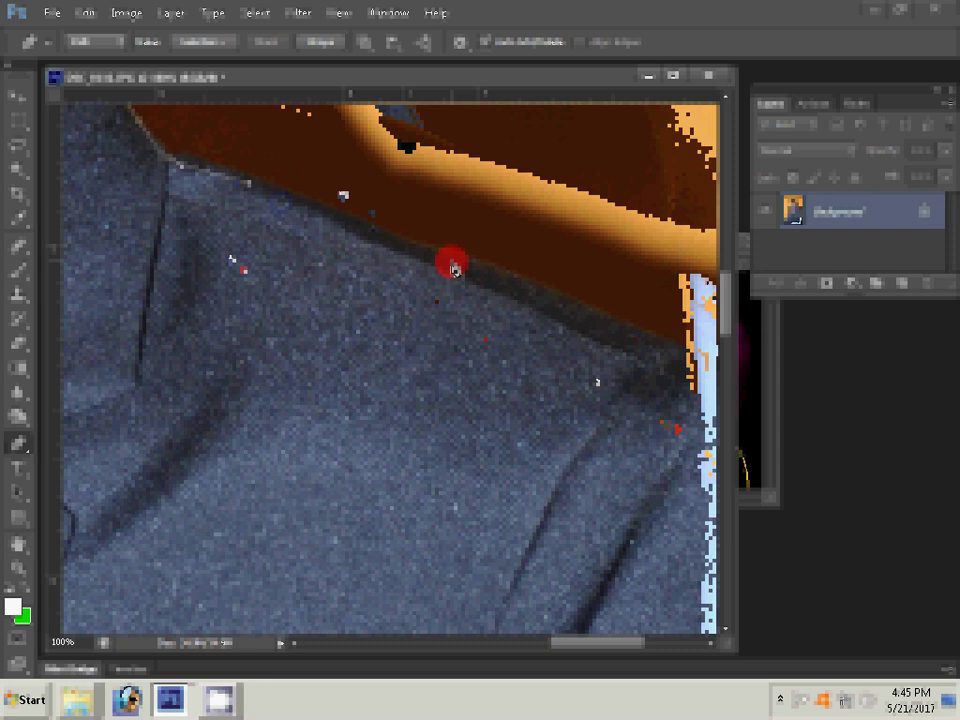
Scroll the zoomed view up along the groom's shoulder, neck and hair while tracing the path
scroll(621, 364, up, 2)
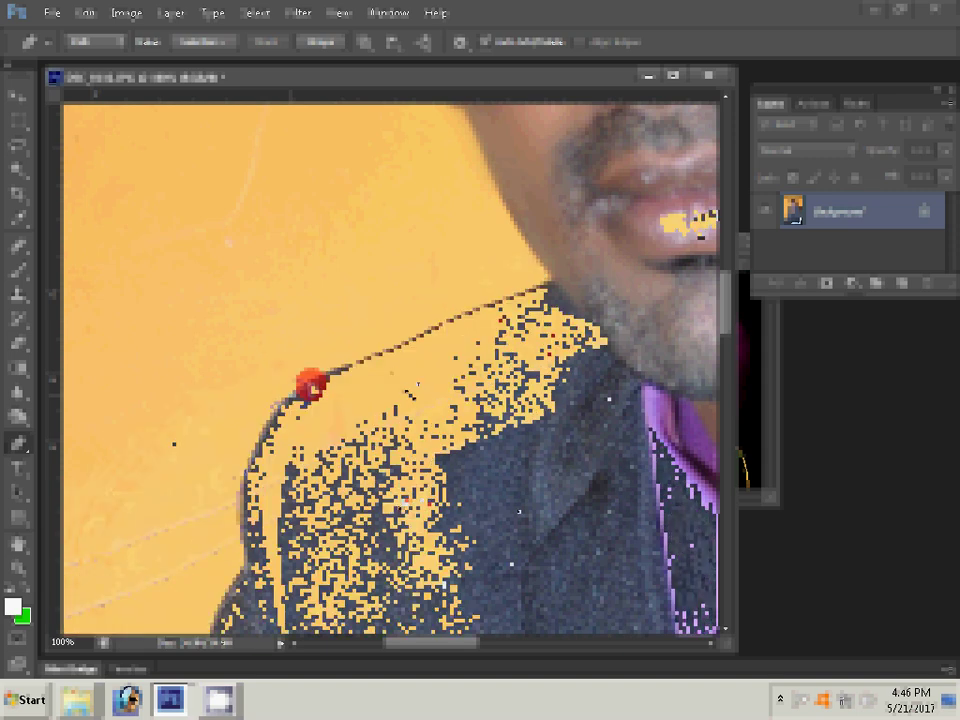
scroll(356, 500, up, 2)
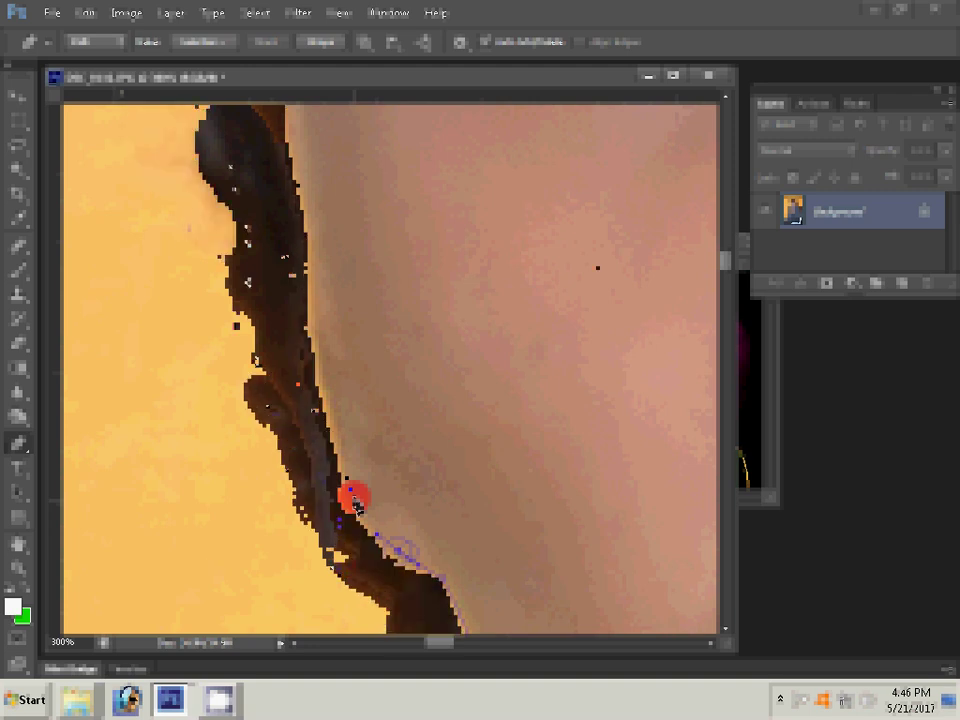
scroll(600, 312, up, 3)
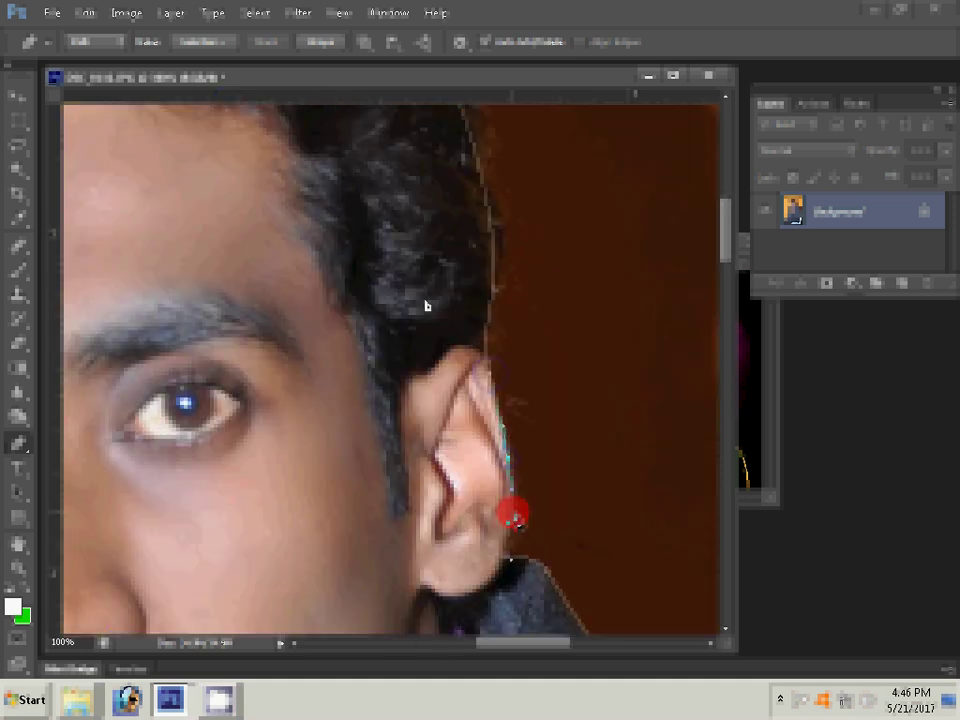
Make a 2-pixel feathered selection from the path, delete the brown backdrop and copy the groom to Layer 1
right_click(426, 305)
click(505, 381)
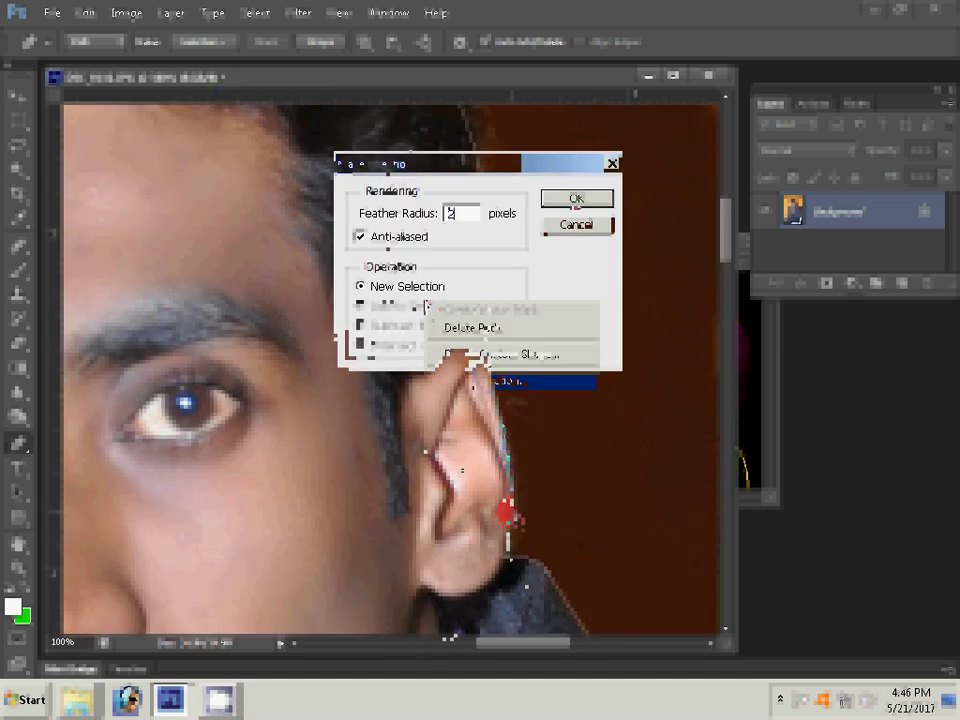
click(577, 199)
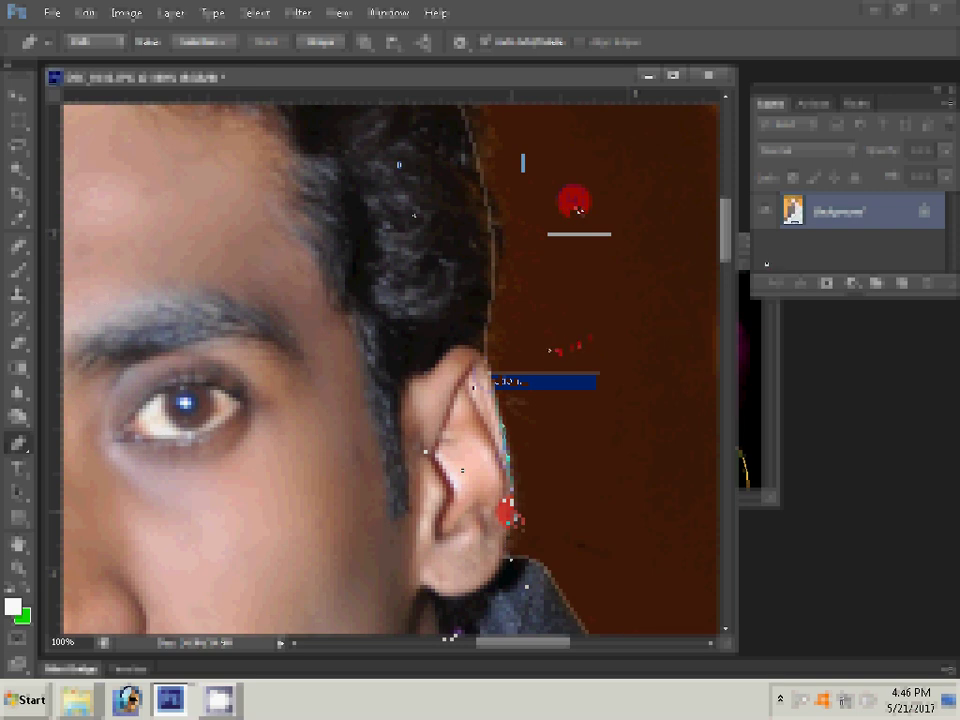
key(Delete)
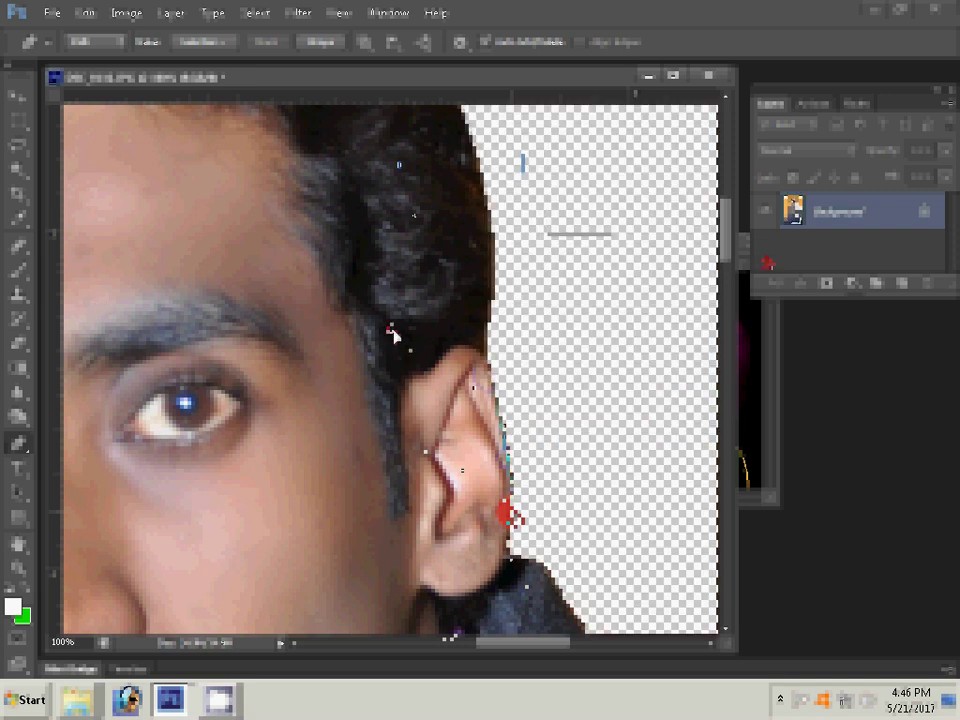
key(ctrl+j)
key(z)
right_click(405, 336)
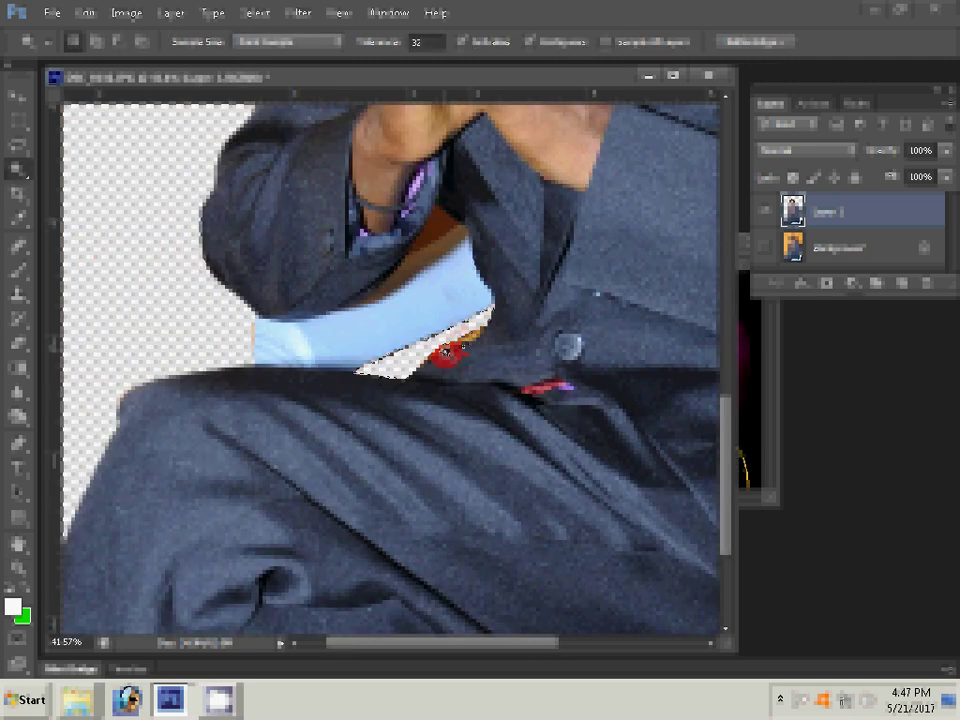
Delete the backdrop gap above the light-blue cuff with the Magic Wand
click(445, 235)
key(Delete)
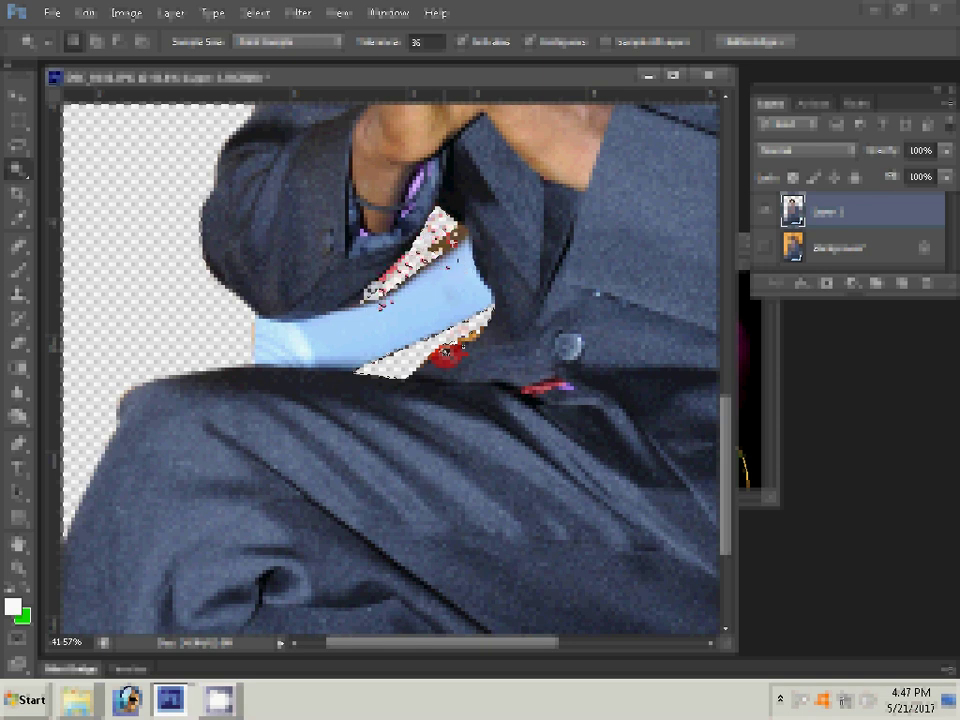
key(z)
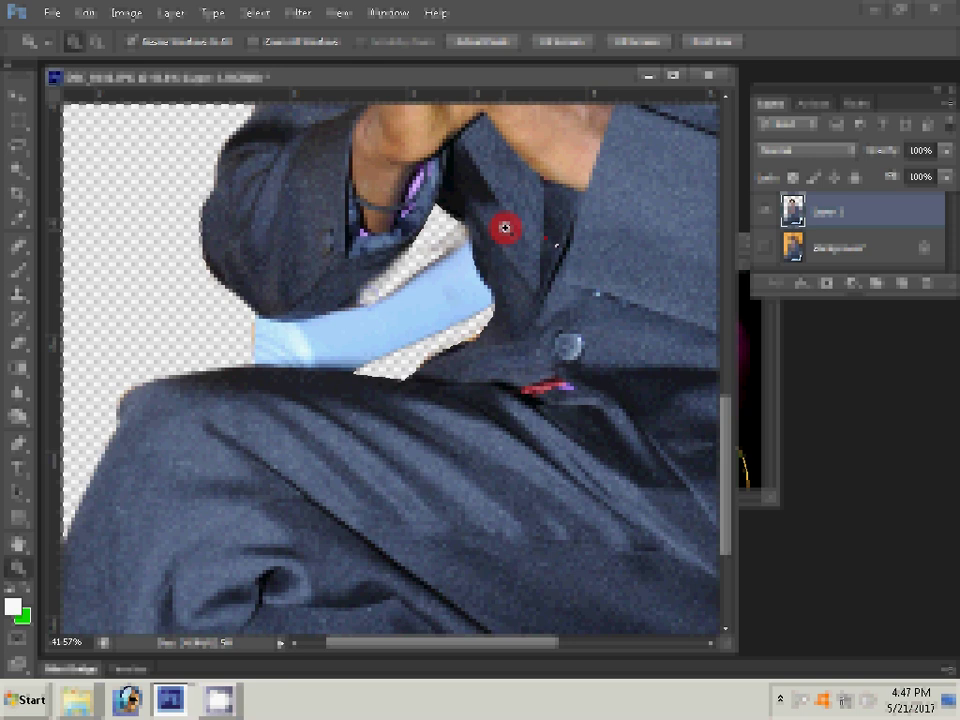
Fit the cut-out groom on screen and save it as a PSD file
click(551, 43)
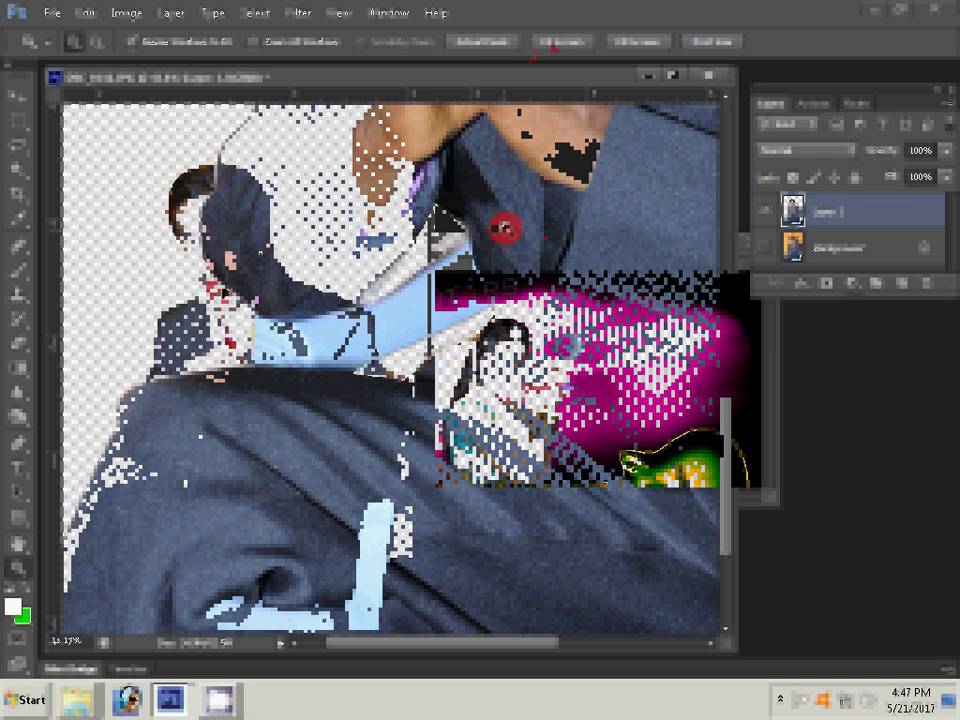
key(ctrl+shift+s)
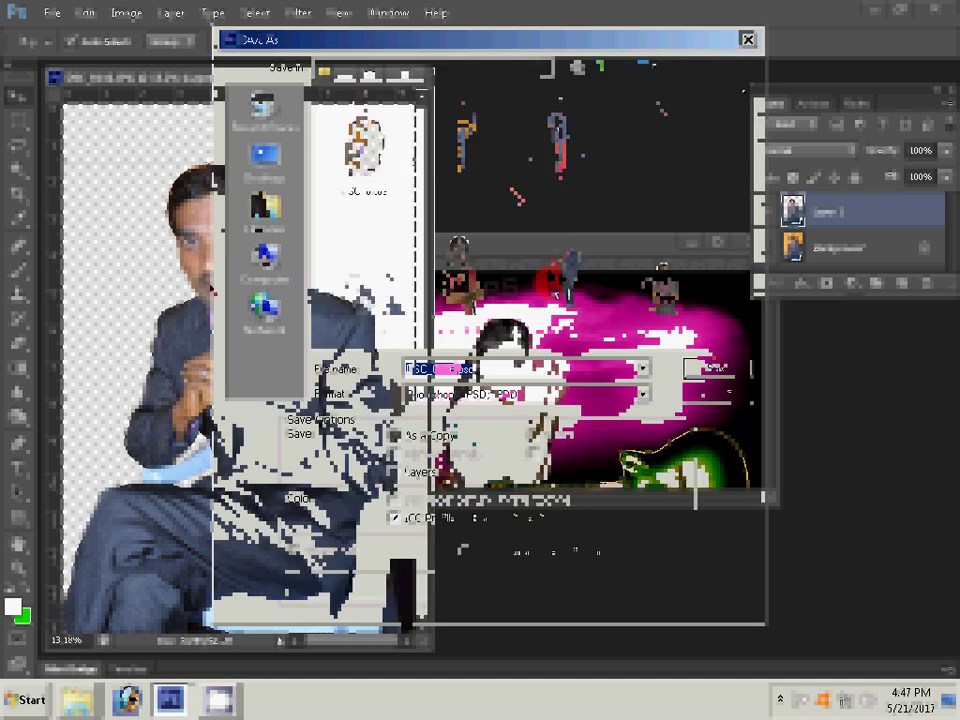
click(682, 366)
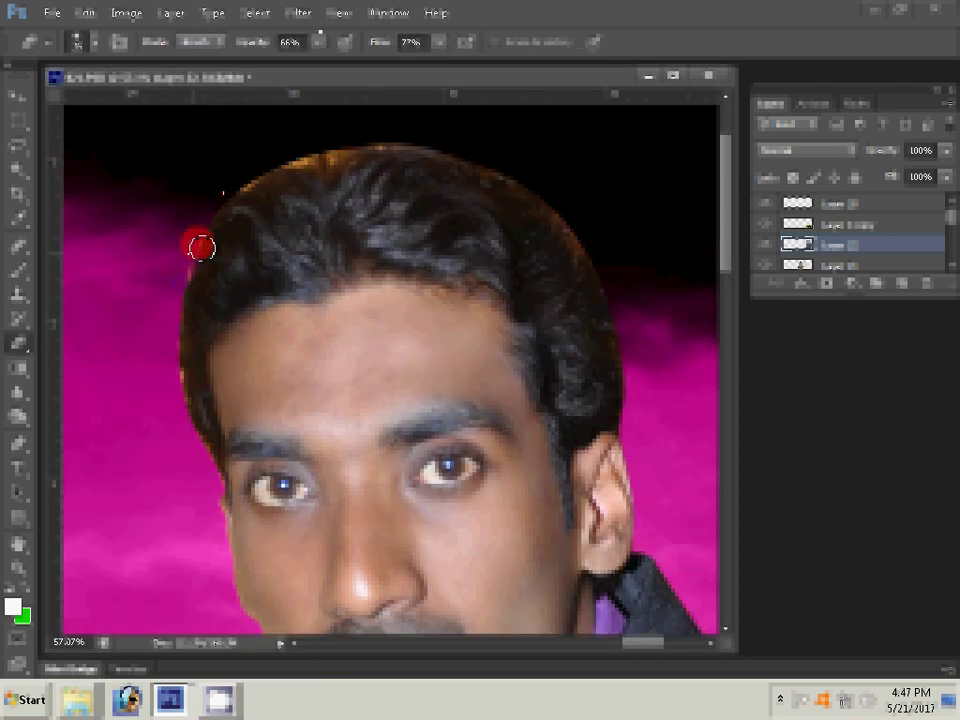
Softly erase the halo along the groom's top hair edge at 26% eraser strength
key(2)
key(6)
mouse_move(250, 176)
mouse_down()
mouse_move(489, 174)
mouse_move(612, 342)
mouse_up()
drag(201, 247, 633, 387)
Erase the left hair edge at 100% strength and reposition the groom in the template
key(0)
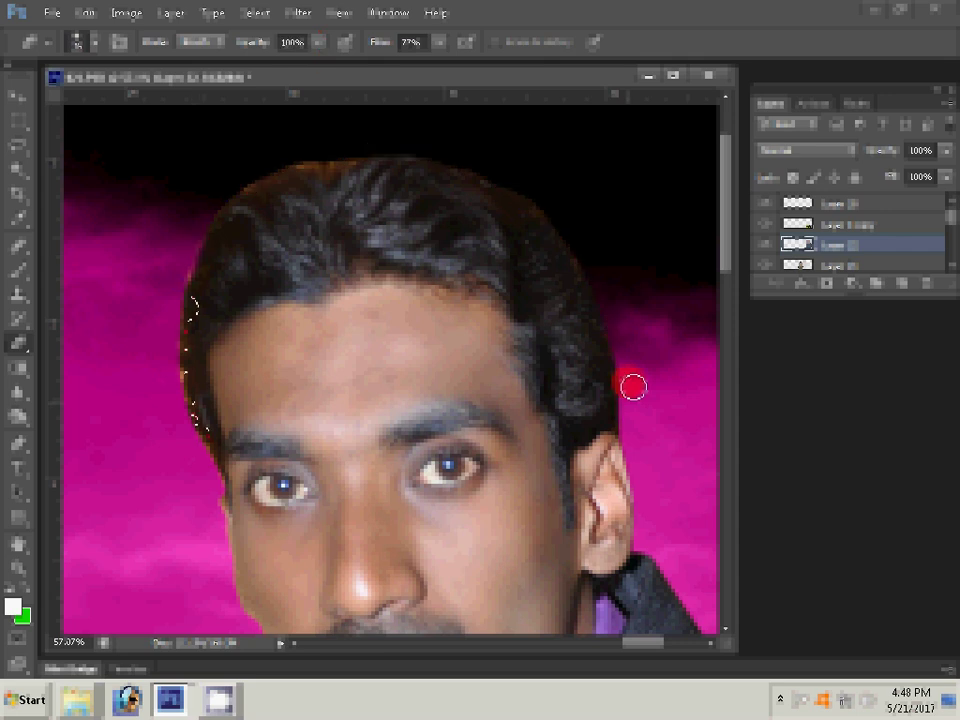
mouse_move(200, 272)
mouse_down()
mouse_move(210, 216)
mouse_move(291, 165)
mouse_move(360, 150)
mouse_move(161, 225)
mouse_move(128, 183)
mouse_up()
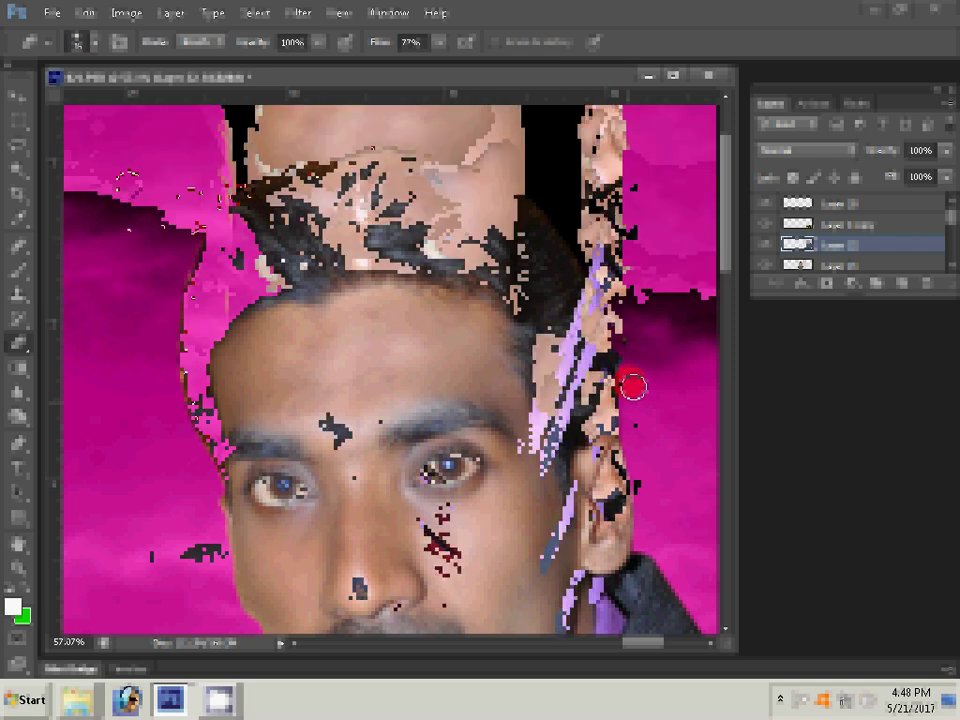
scroll(130, 443, down, 5)
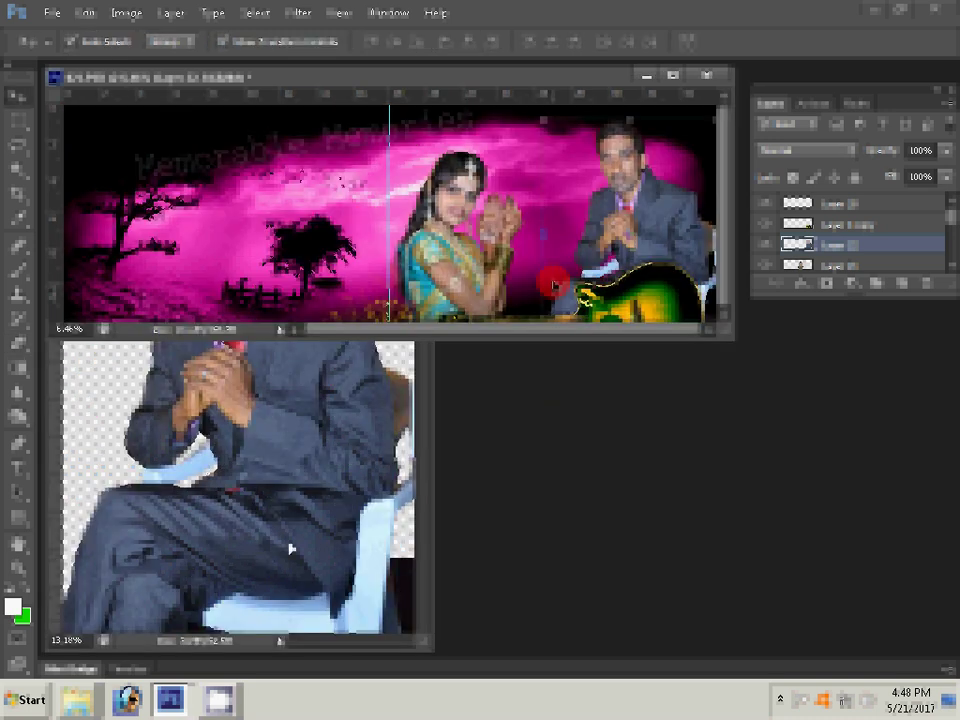
drag(289, 551, 238, 335)
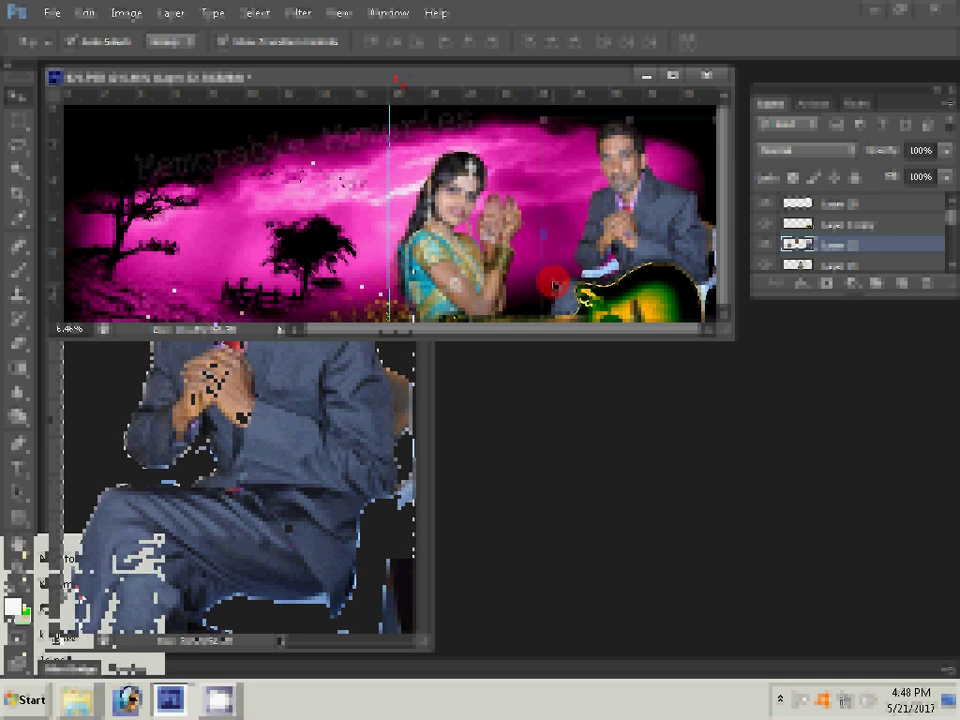
Drag the DSC_0491 couple photo from the 1c psd folder into the album template
key(ctrl+o)
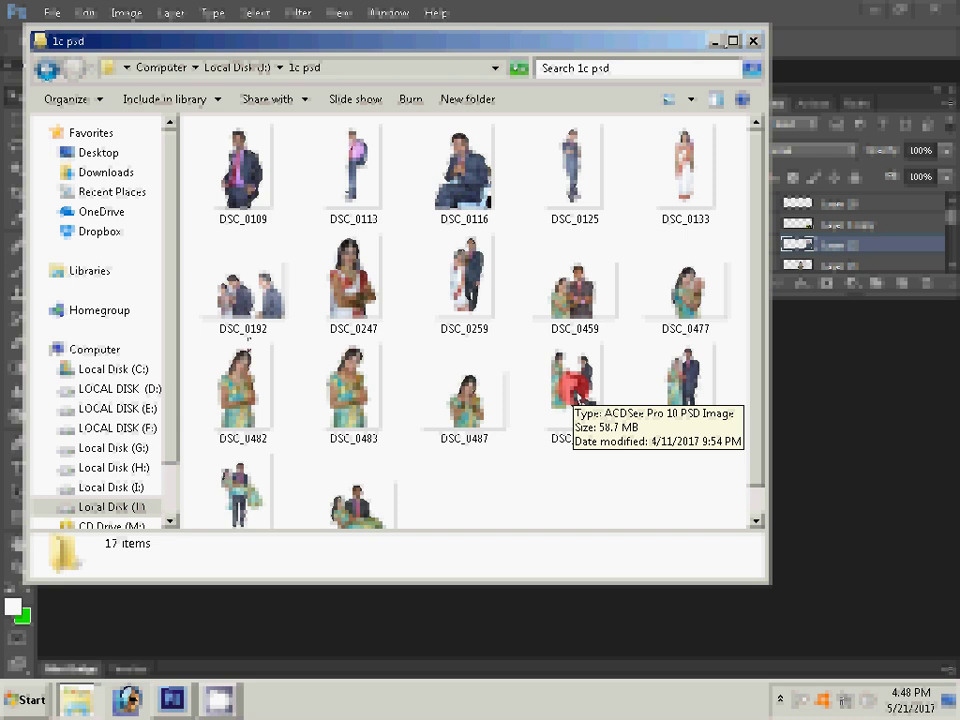
mouse_move(576, 402)
mouse_down()
mouse_move(718, 422)
mouse_move(884, 470)
mouse_up()
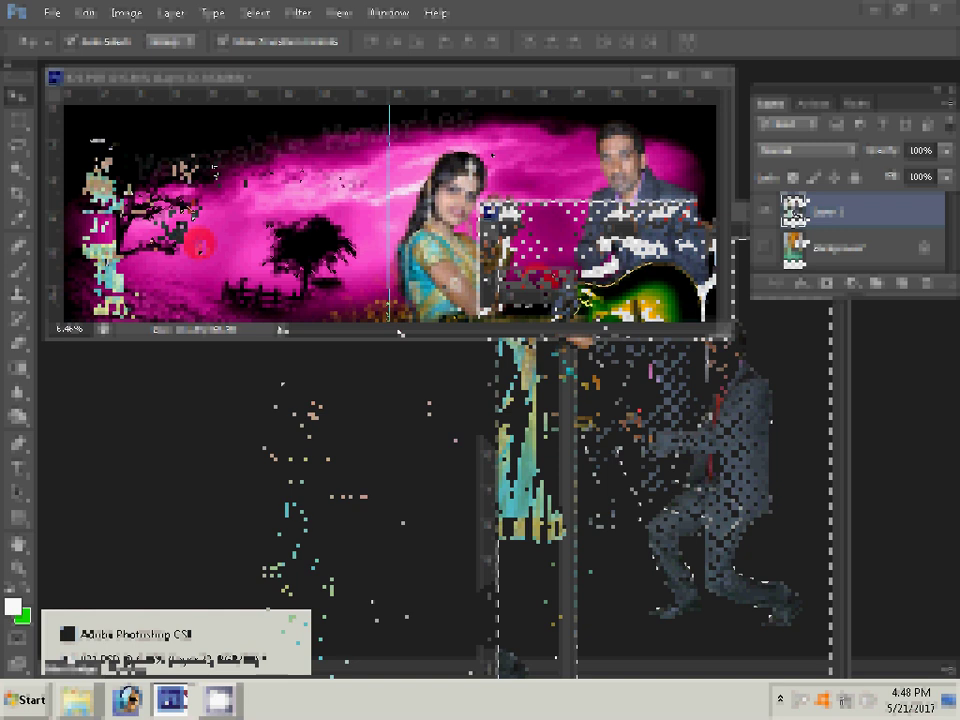
click(107, 660)
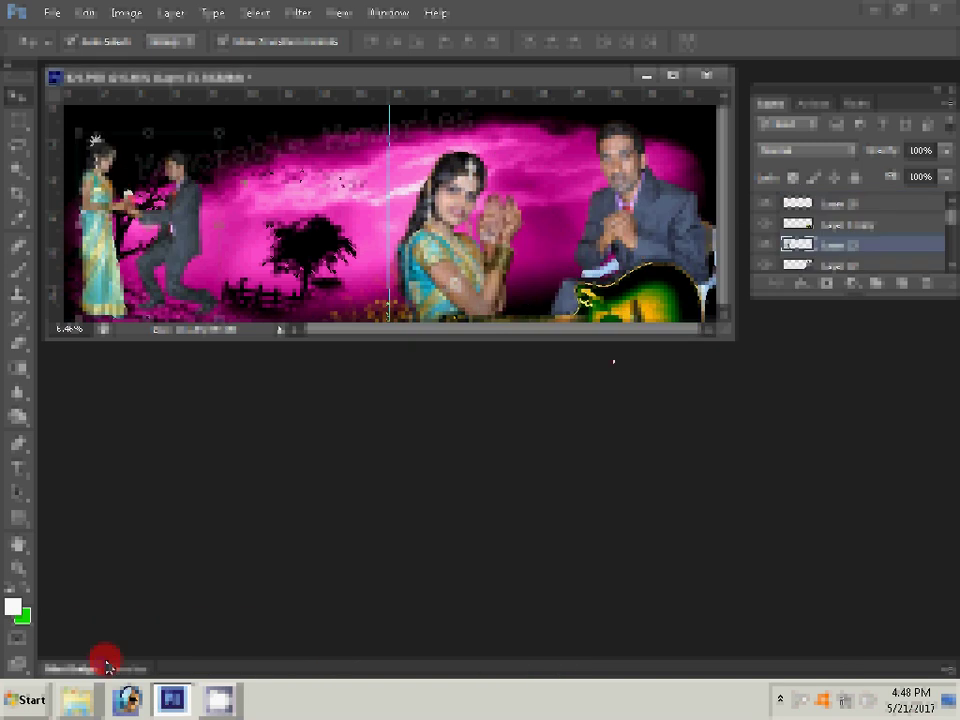
Open the DSC_0487 bride photo from the 1c psd folder
click(58, 660)
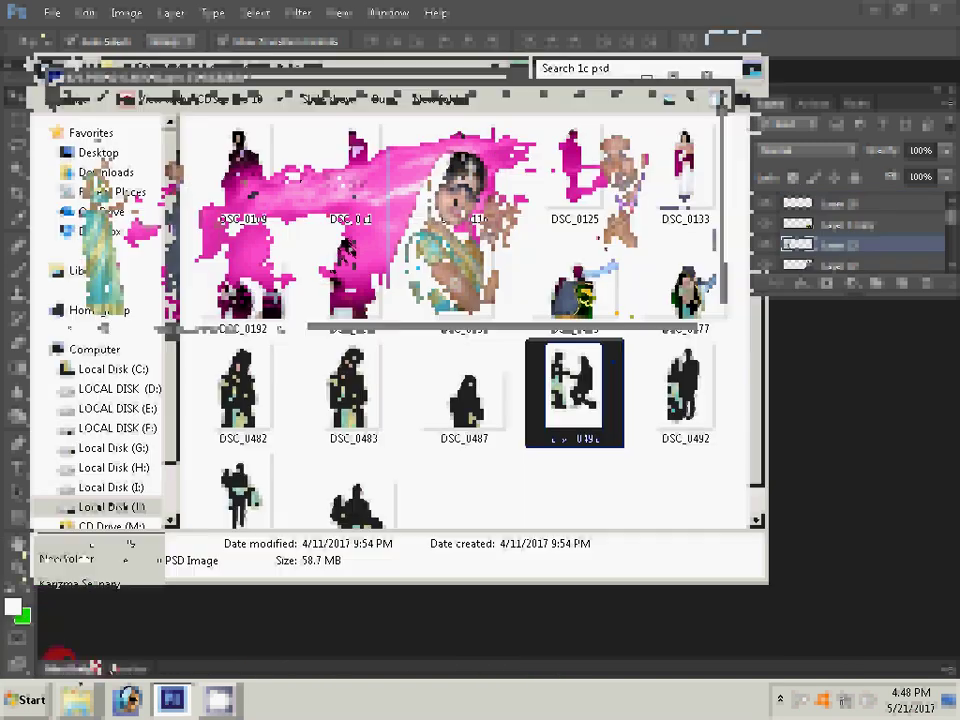
key(Left)
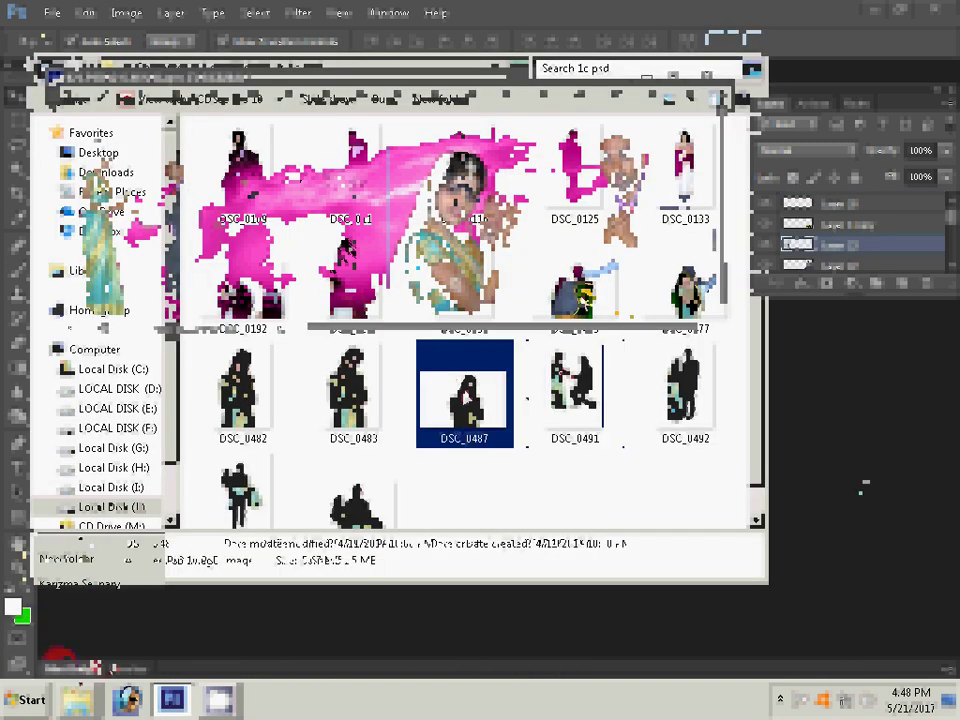
double_click(370, 381)
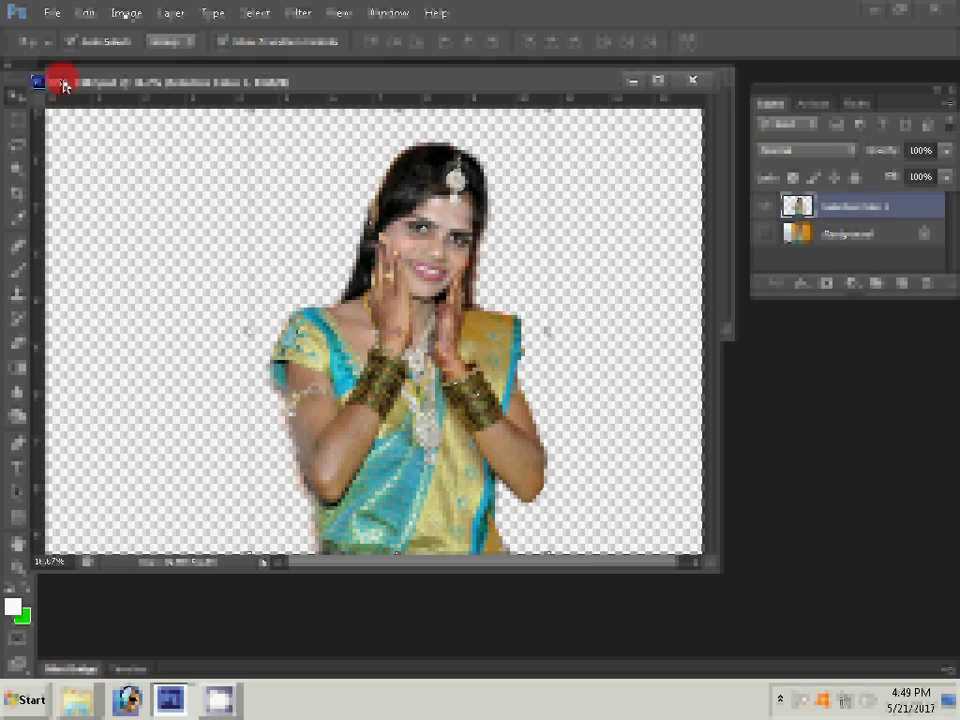
Flip the DSC_0487 bride photo horizontally using Free Transform
click(126, 13)
mouse_move(160, 184)
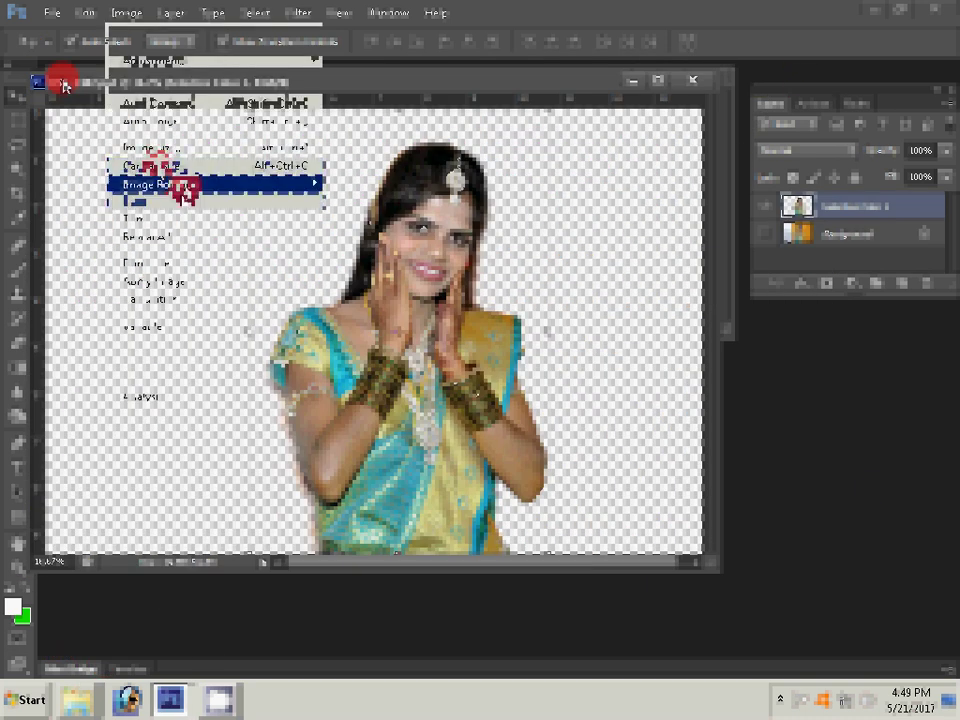
click(310, 212)
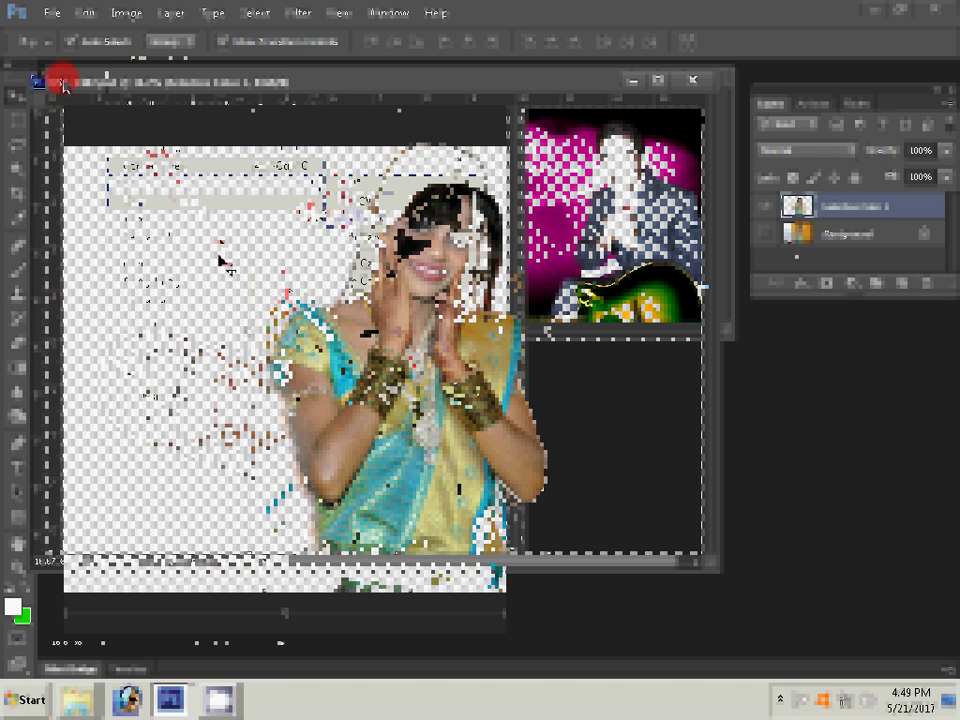
key(ctrl+t)
right_click(190, 237)
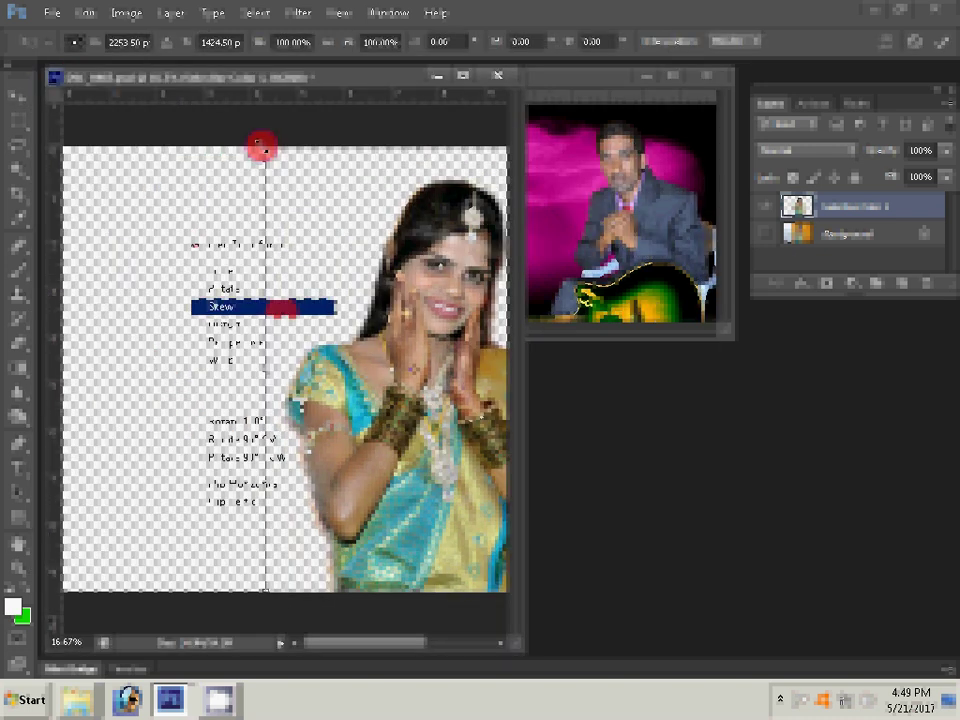
click(285, 484)
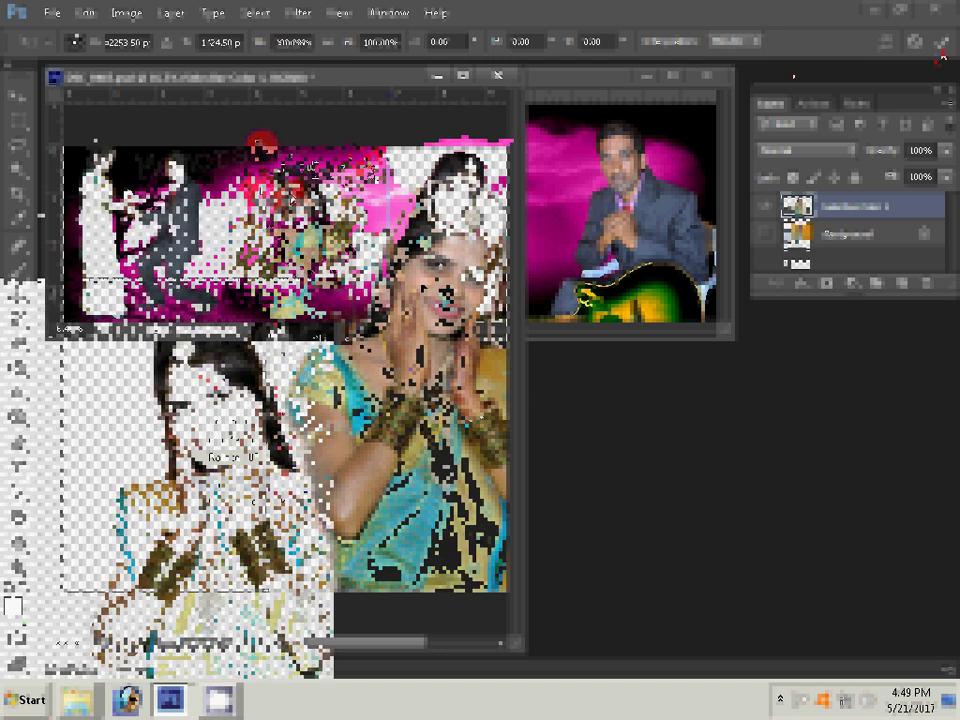
key(Return)
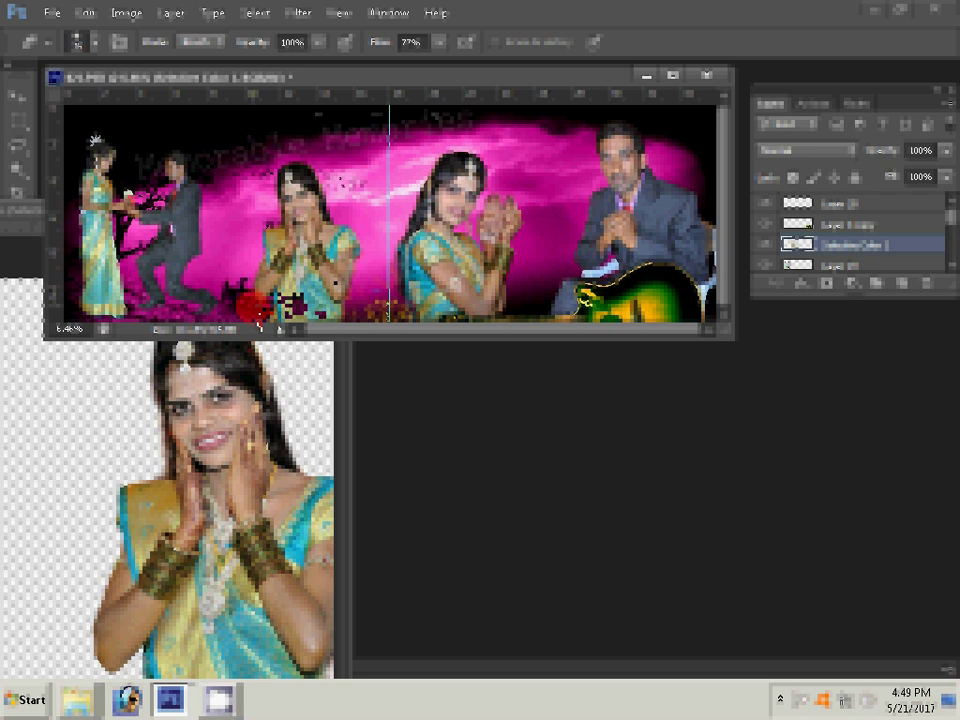
Shrink the added bride, nudge her up-left, and set eraser strength to about 14%
drag(260, 322, 285, 192)
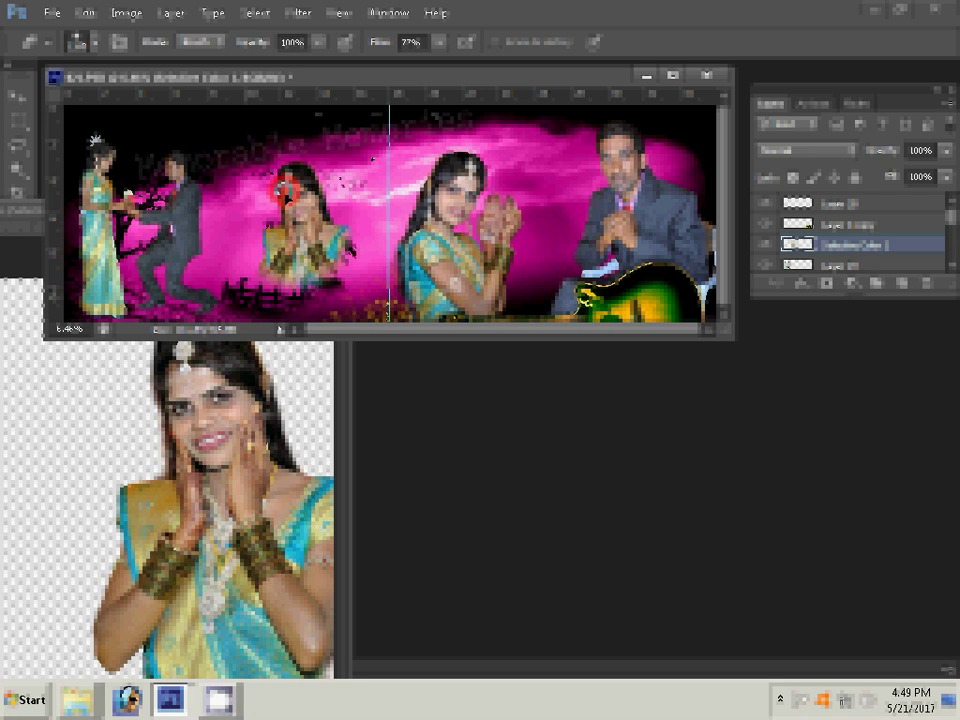
key(1)
key(4)
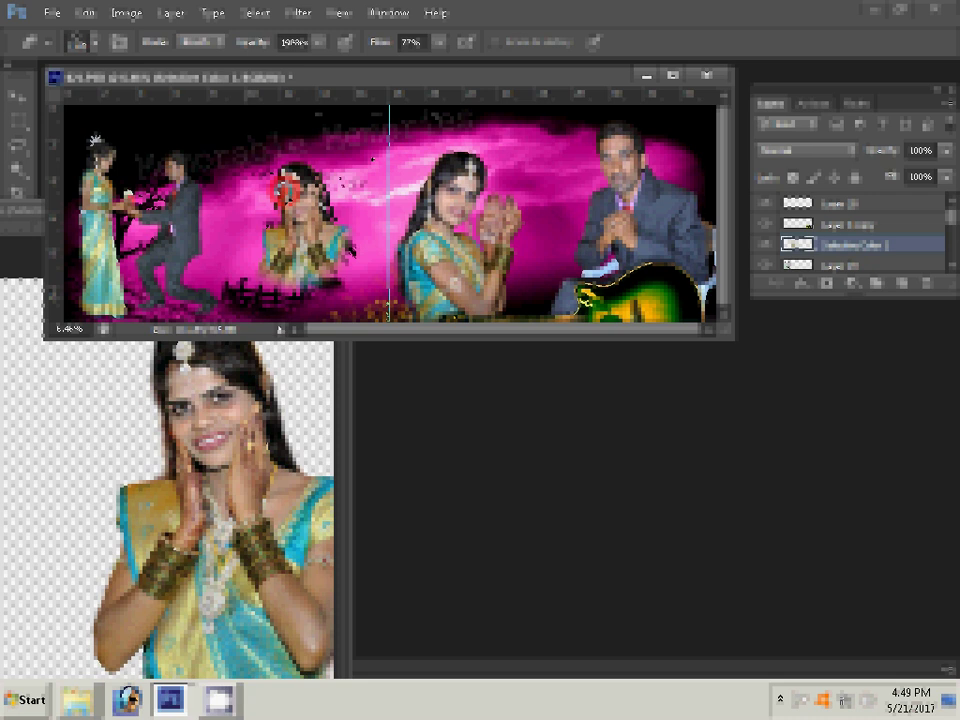
Move the bride slightly lower in the template and bring up Save As
key(v)
drag(285, 190, 287, 248)
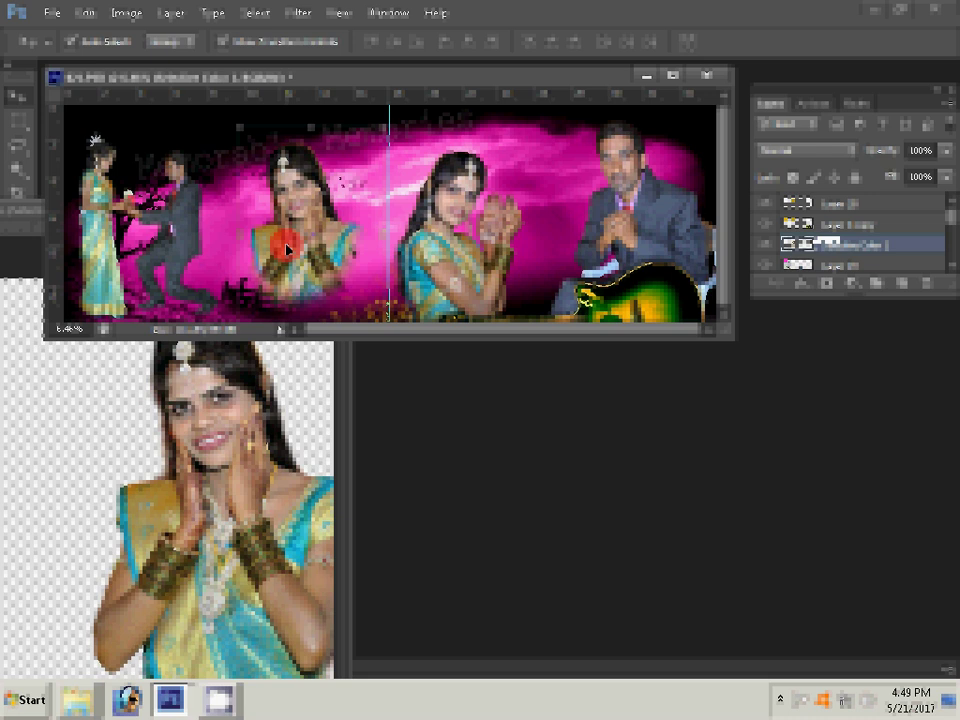
key(ctrl+shift+s)
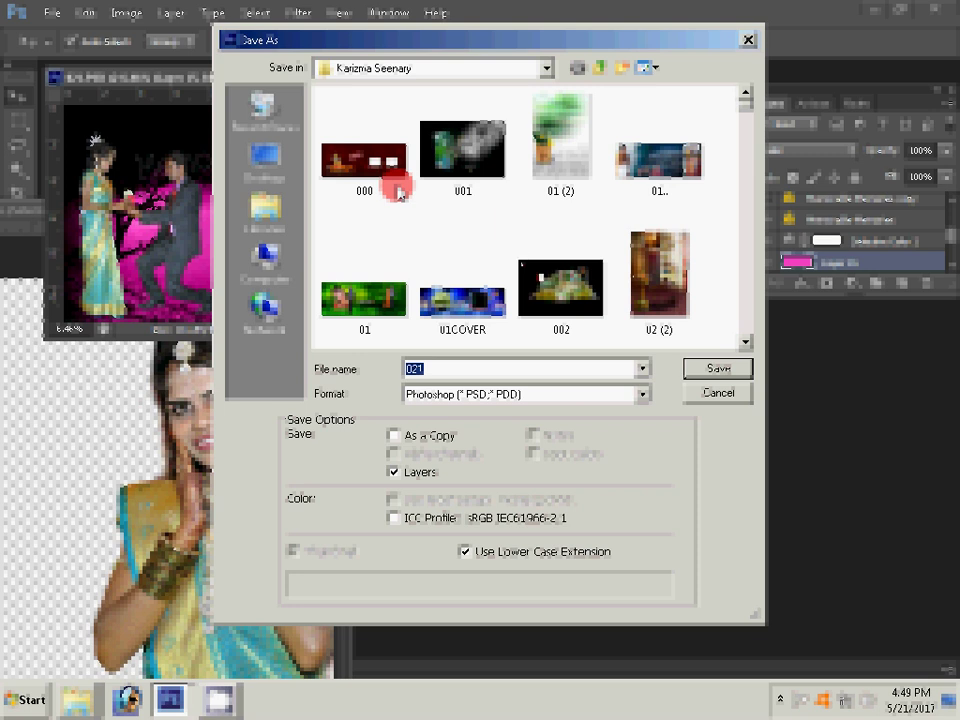
Save the album spread as 042 in the client folder on Local Disk (G:)
key(Return)
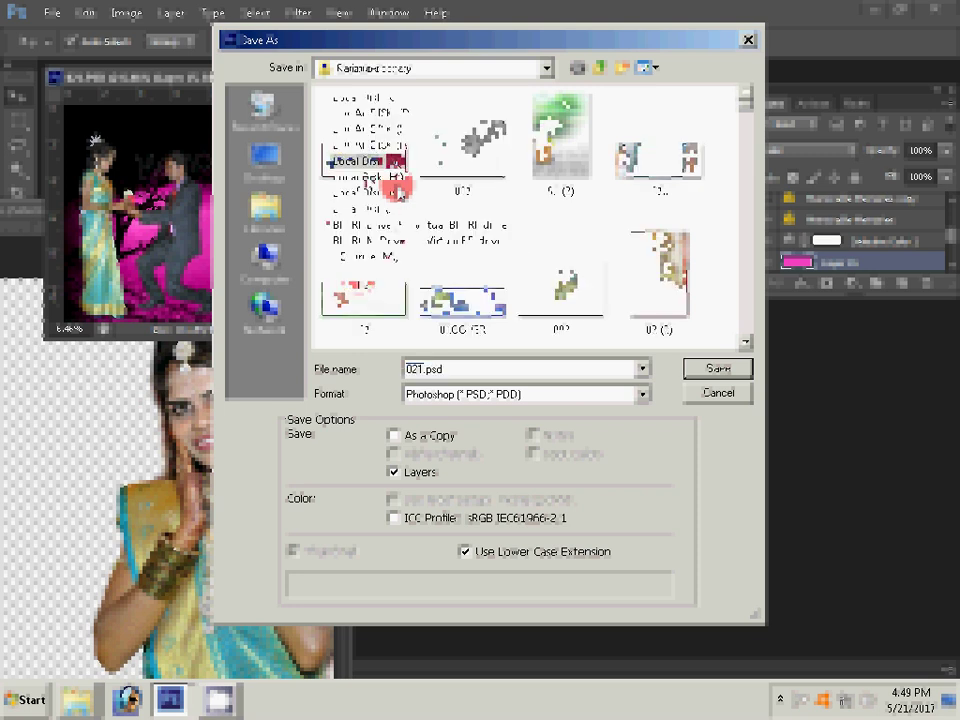
click(396, 184)
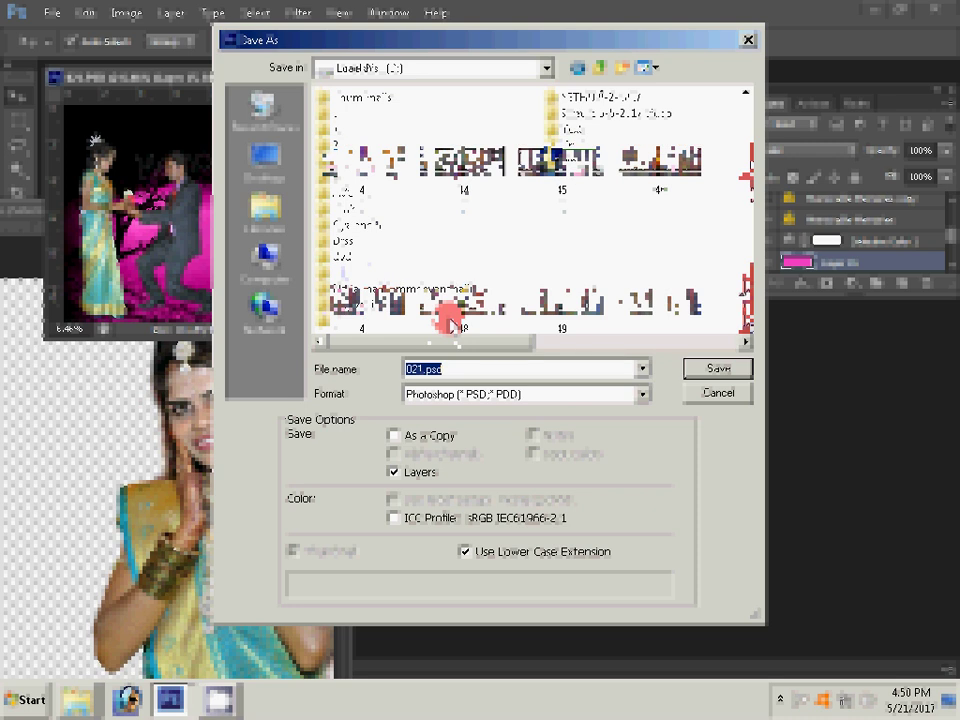
text(042)
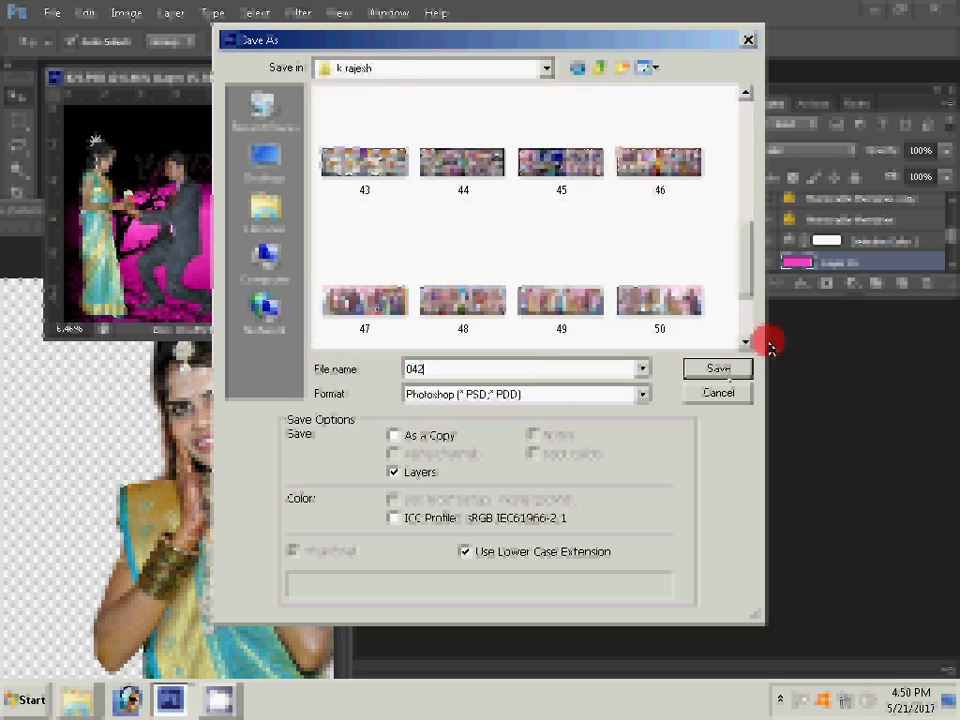
key(Return)
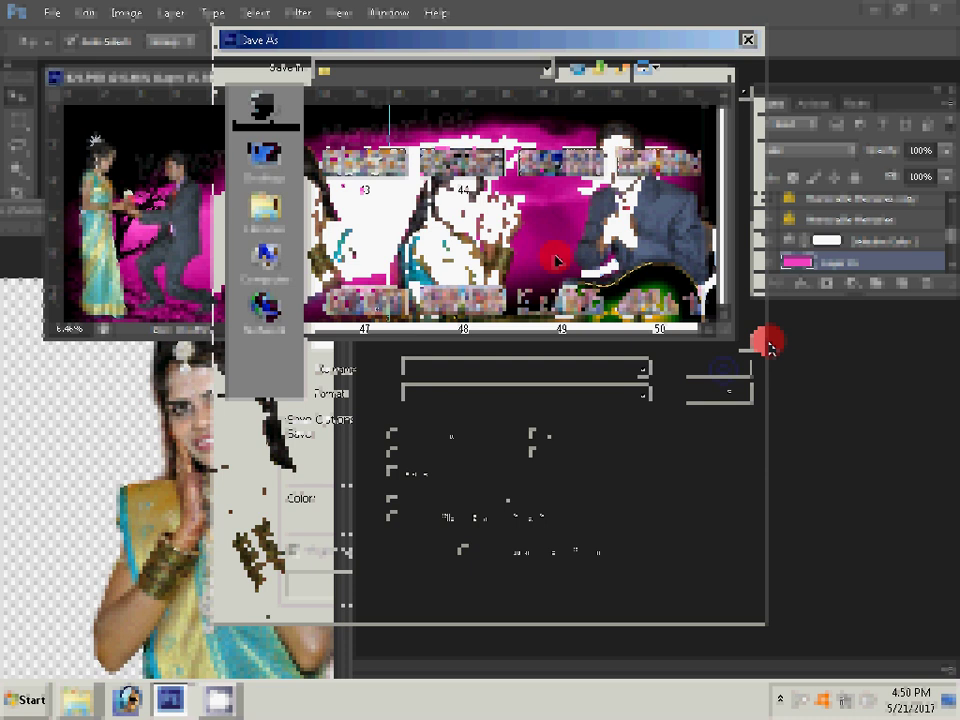